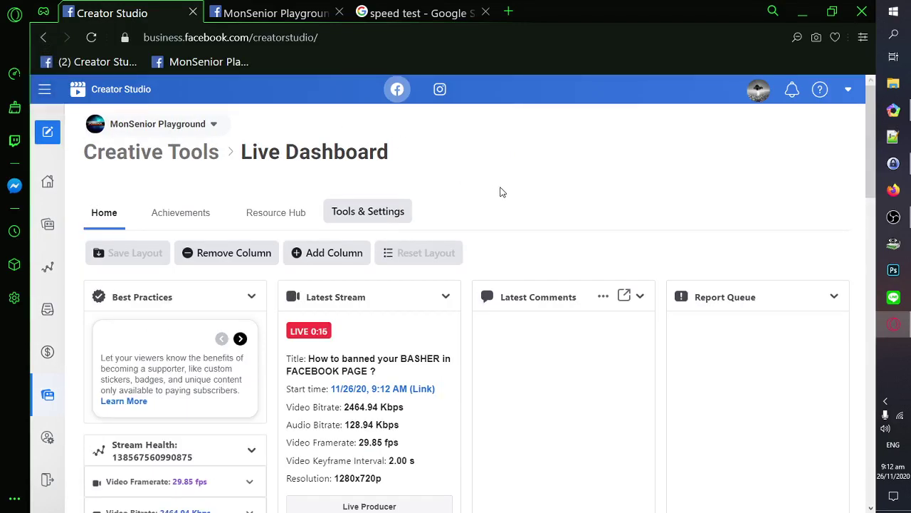
pyautogui.scroll(-1, 502, 192)
pyautogui.scroll(1, 502, 193)
pyautogui.scroll(-1, 502, 192)
pyautogui.scroll(1, 502, 192)
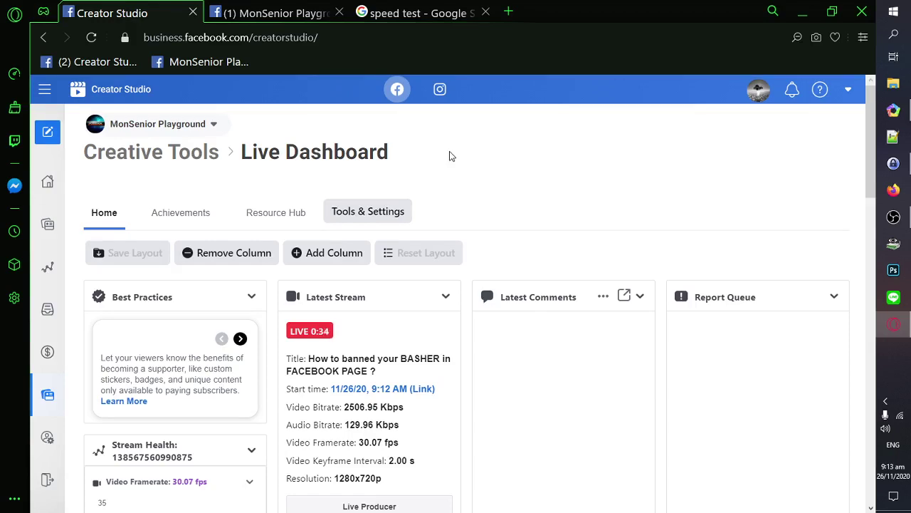
pyautogui.scroll(-2, 488, 258)
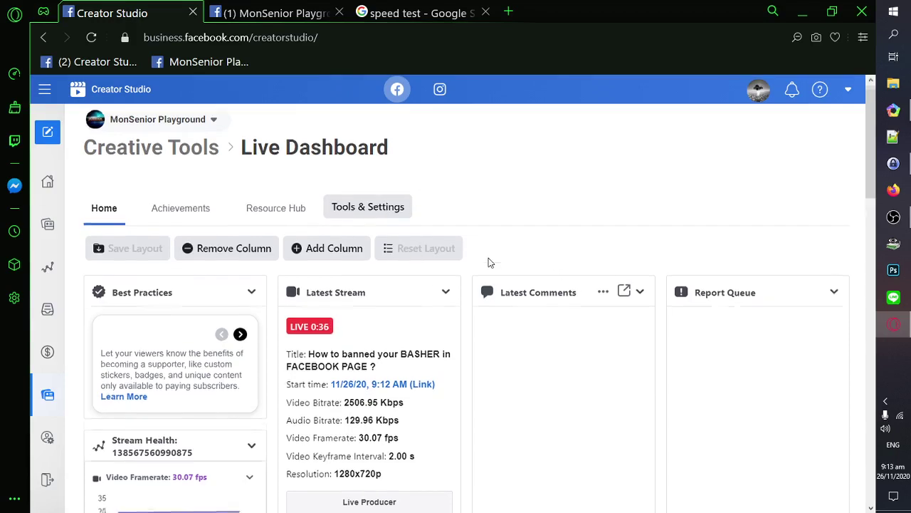
pyautogui.scroll(2, 489, 261)
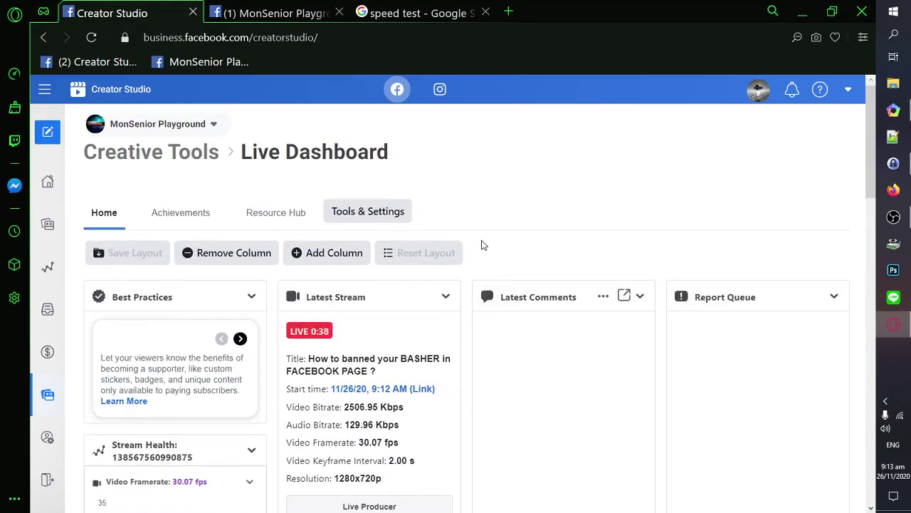
pyautogui.scroll(-2, 480, 245)
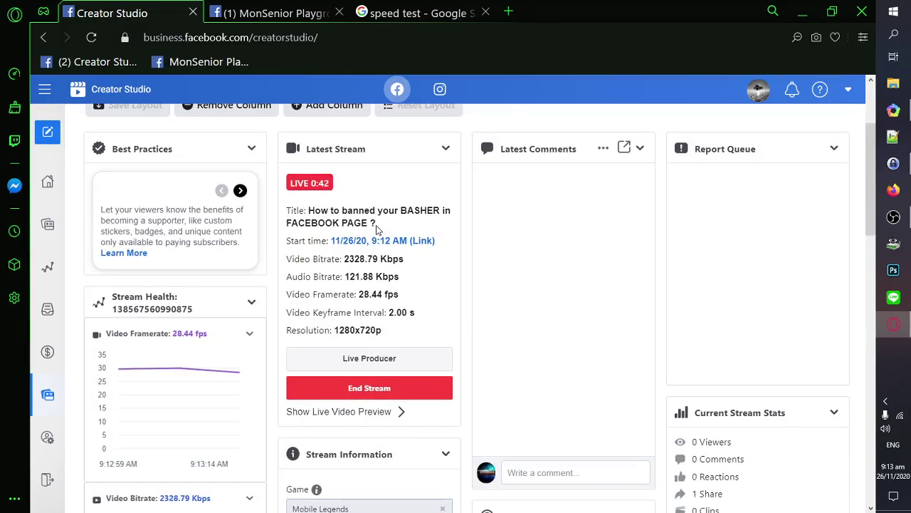
pyautogui.scroll(1, 377, 228)
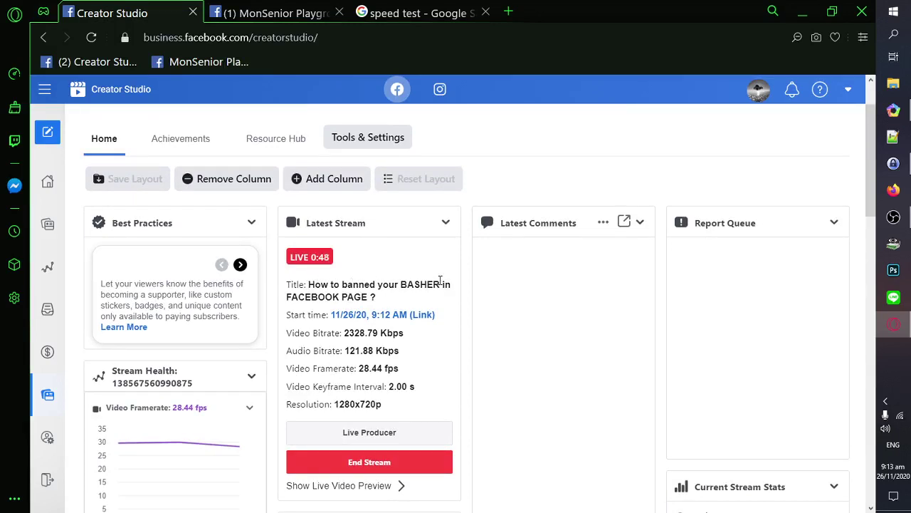
pyautogui.scroll(1, 440, 280)
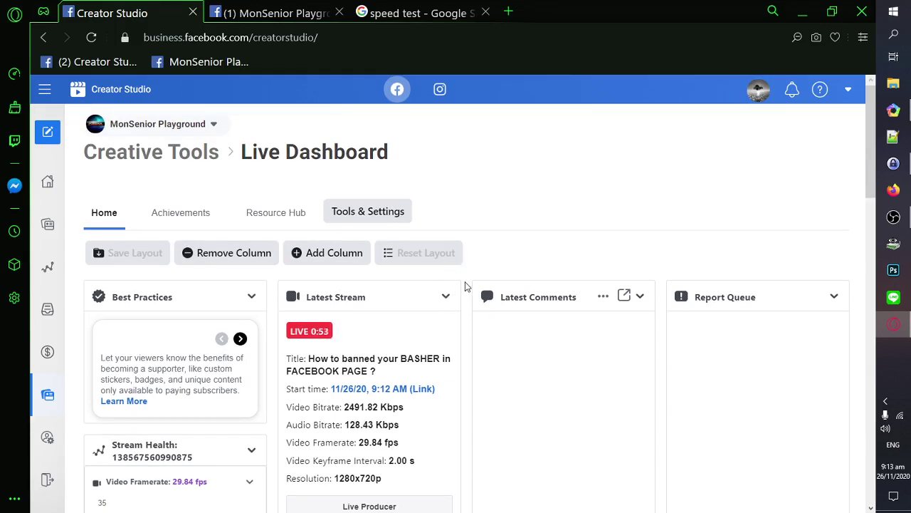
pyautogui.scroll(-1, 467, 286)
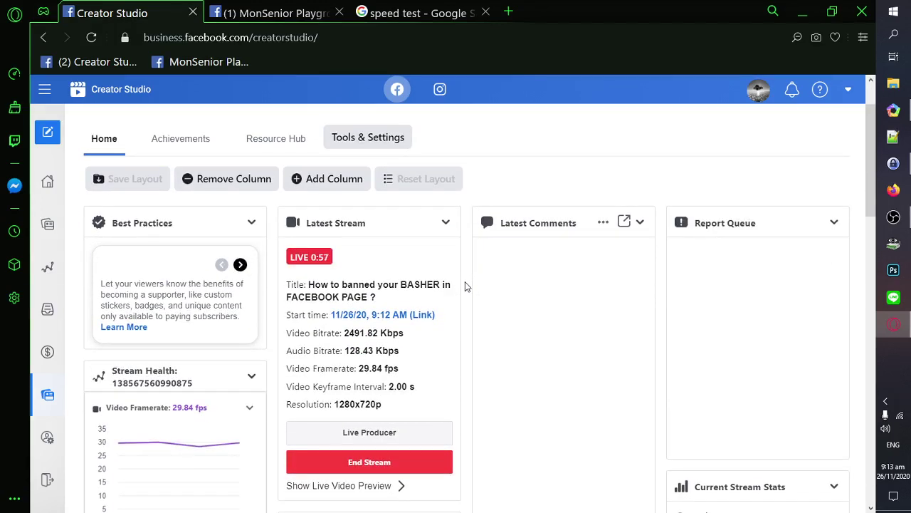
pyautogui.scroll(-1, 466, 287)
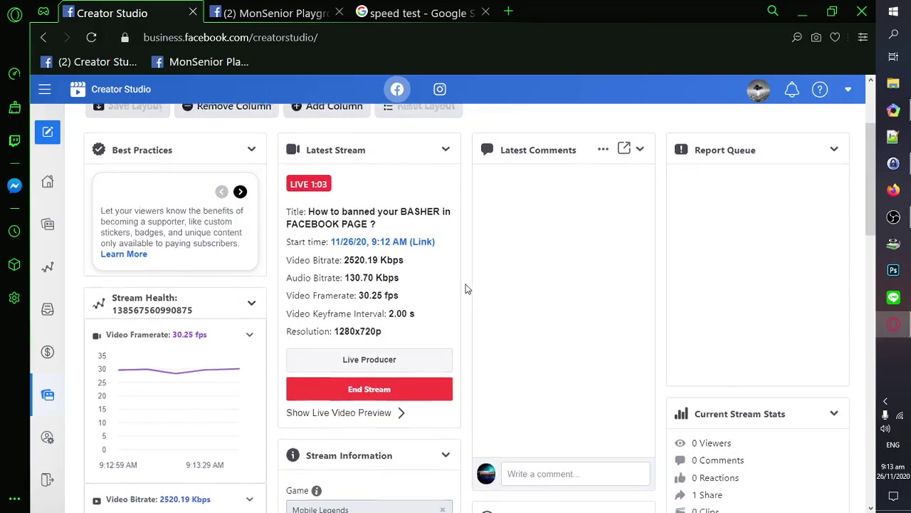
pyautogui.scroll(2, 466, 288)
pyautogui.scroll(-1, 467, 288)
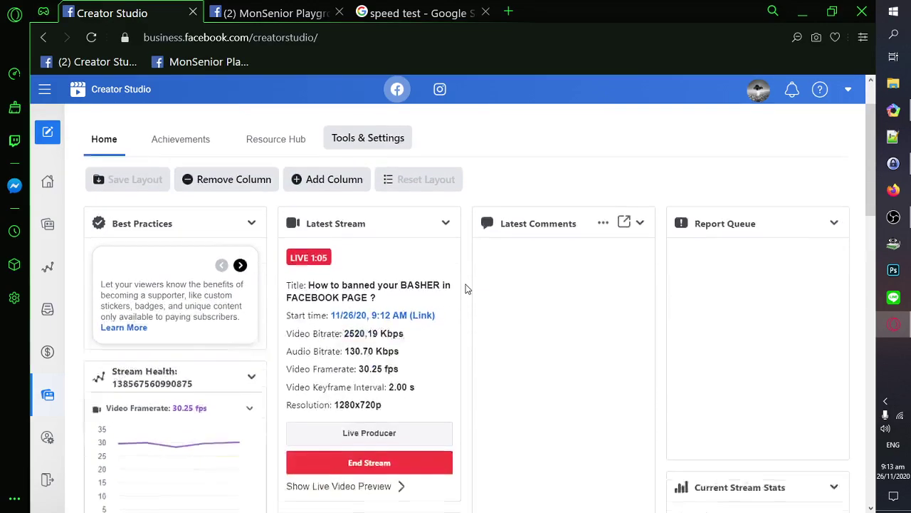
pyautogui.scroll(-1, 467, 288)
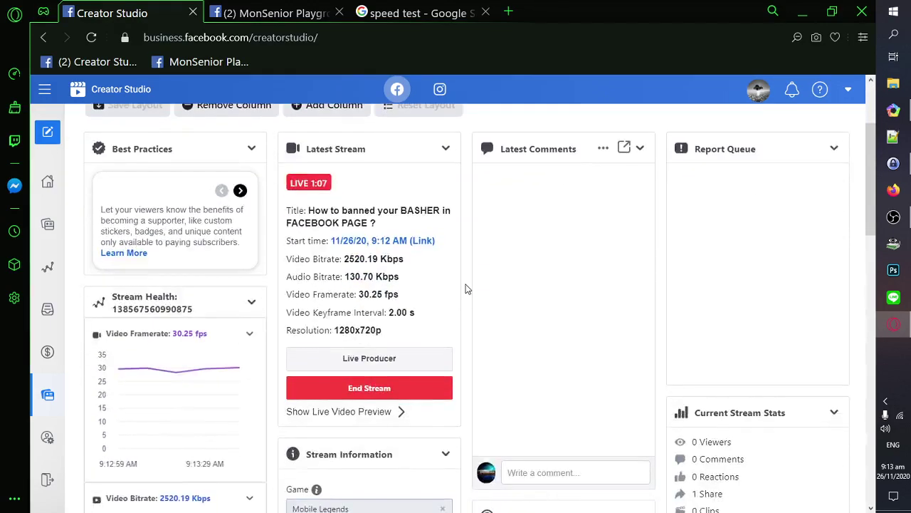
pyautogui.scroll(-2, 467, 288)
pyautogui.scroll(3, 466, 288)
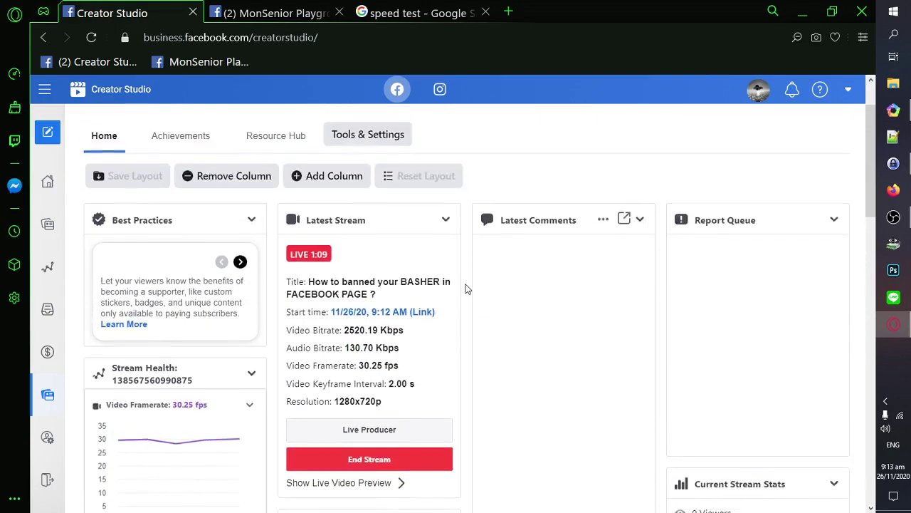
pyautogui.scroll(1, 466, 288)
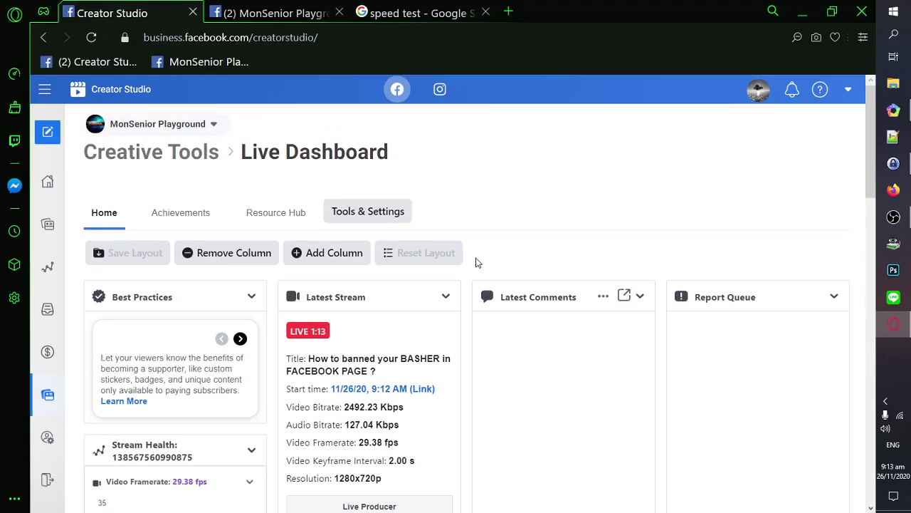
pyautogui.scroll(-1, 475, 263)
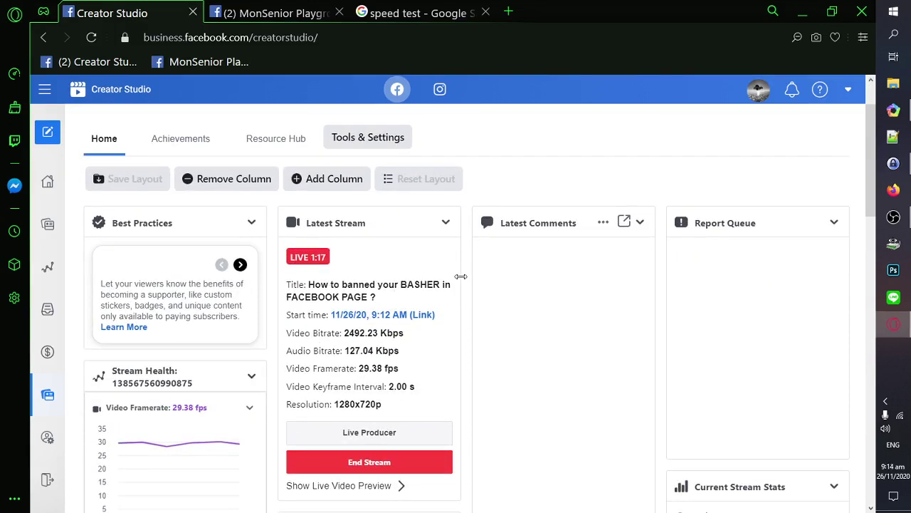
pyautogui.scroll(-1, 461, 276)
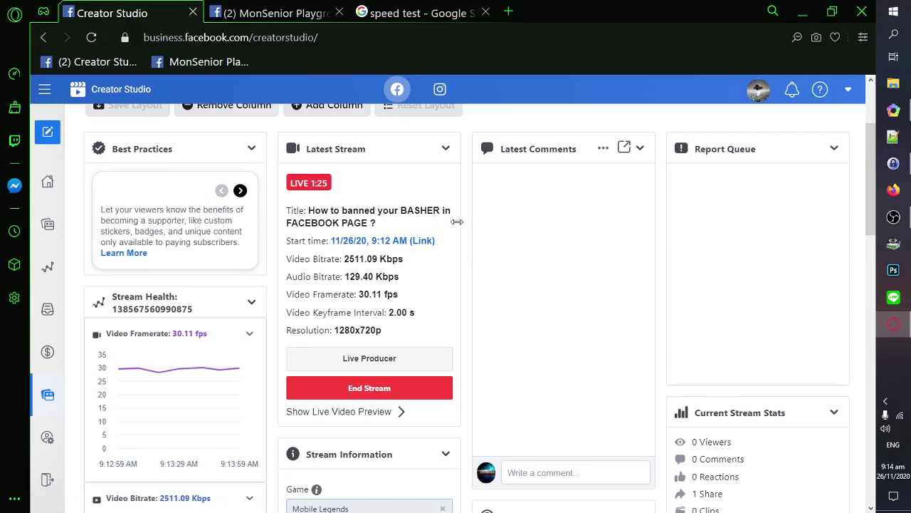
pyautogui.scroll(2, 460, 222)
pyautogui.scroll(-1, 462, 222)
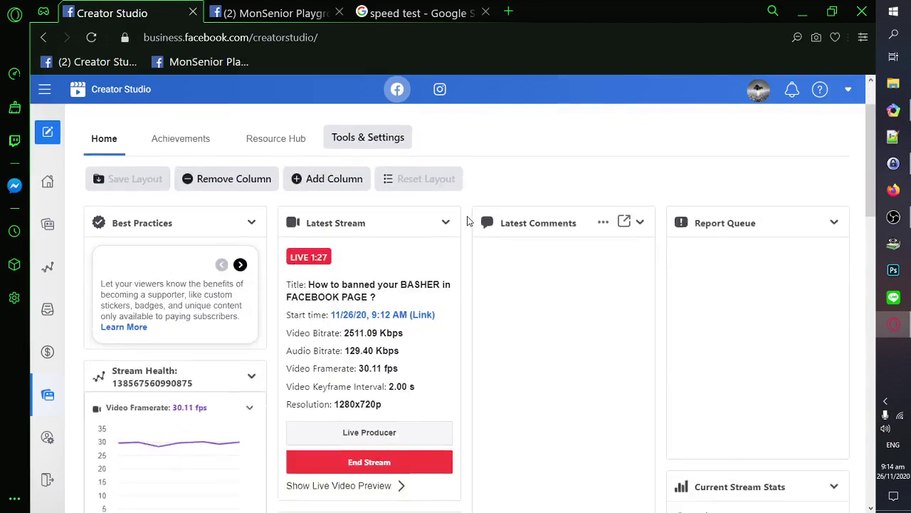
pyautogui.scroll(2, 467, 221)
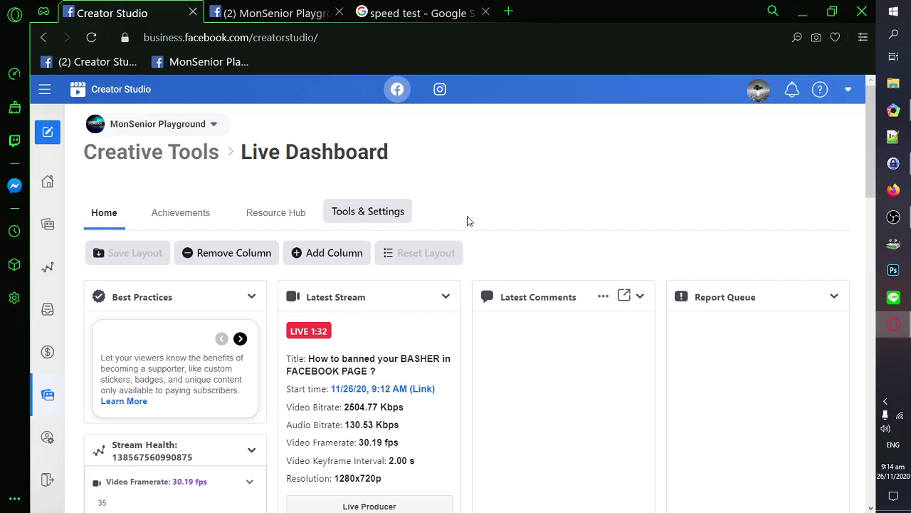
pyautogui.scroll(-2, 478, 245)
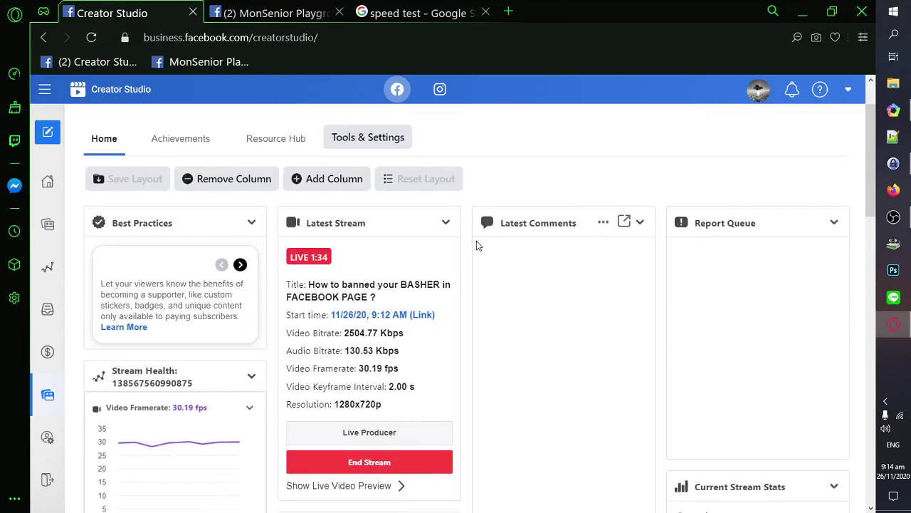
pyautogui.scroll(-2, 470, 246)
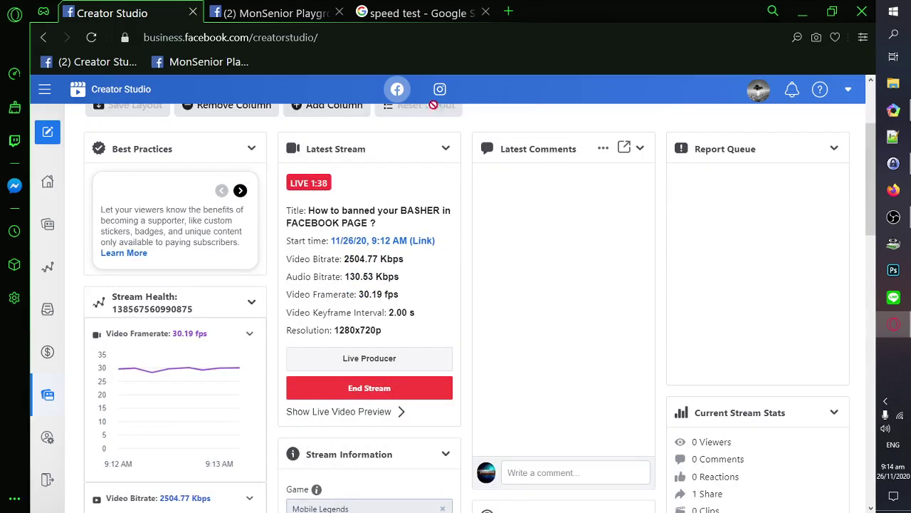
# Switch to the MonSenior Playground Facebook page and look over its spotlight, shop and playlist sections
pyautogui.click(282, 13)
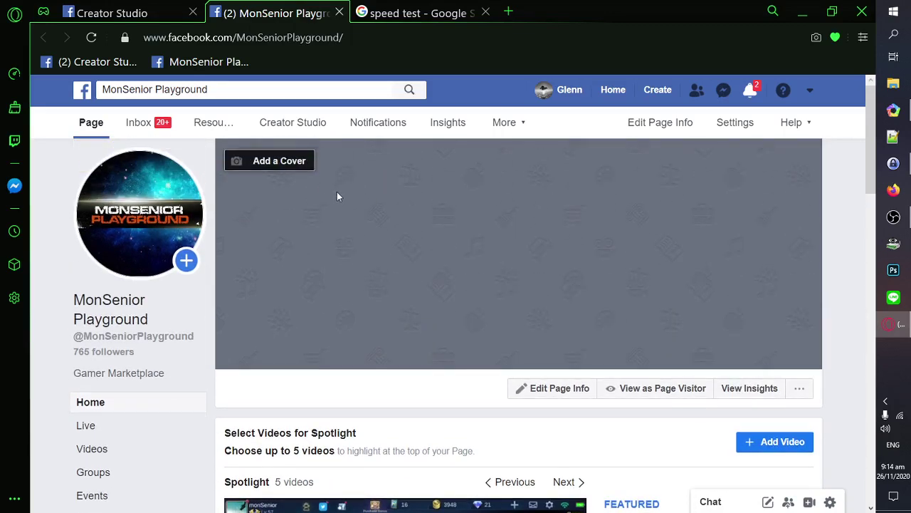
pyautogui.scroll(-1, 336, 196)
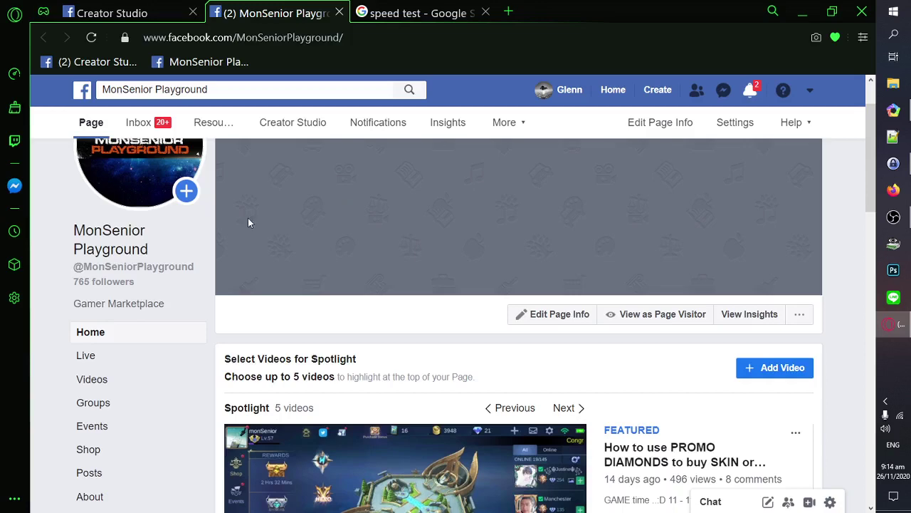
pyautogui.scroll(-1, 195, 235)
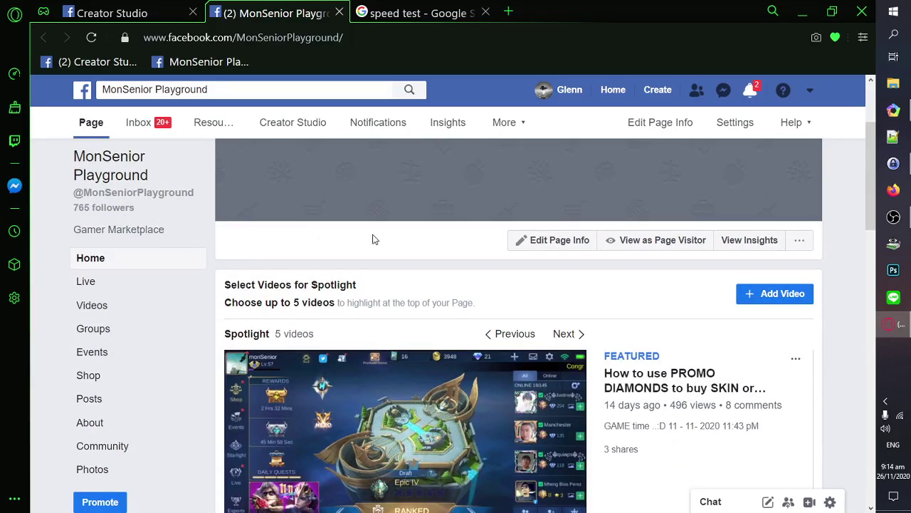
pyautogui.scroll(-1, 348, 237)
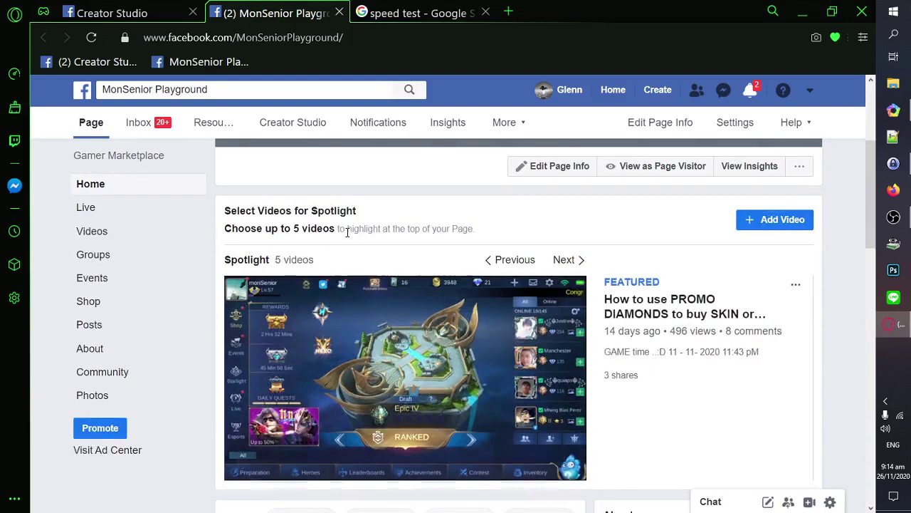
pyautogui.scroll(-1, 297, 240)
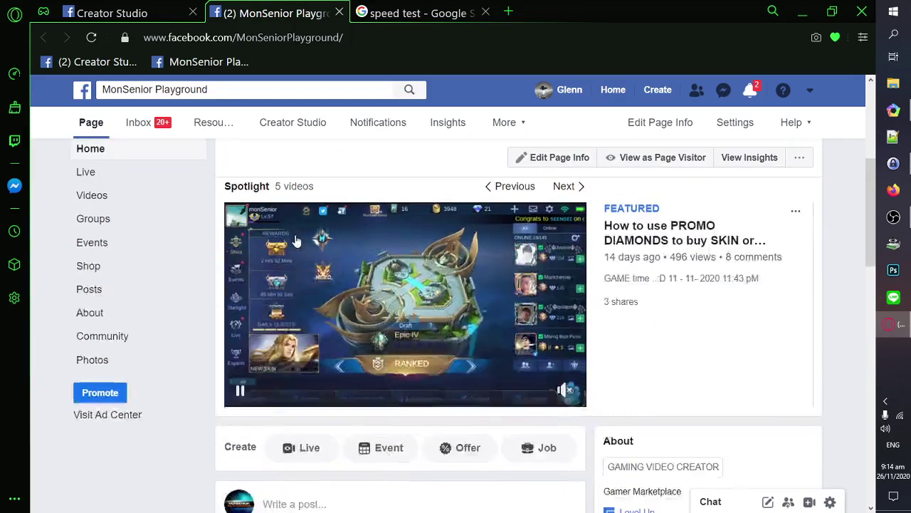
pyautogui.scroll(-1, 299, 240)
pyautogui.scroll(1, 399, 249)
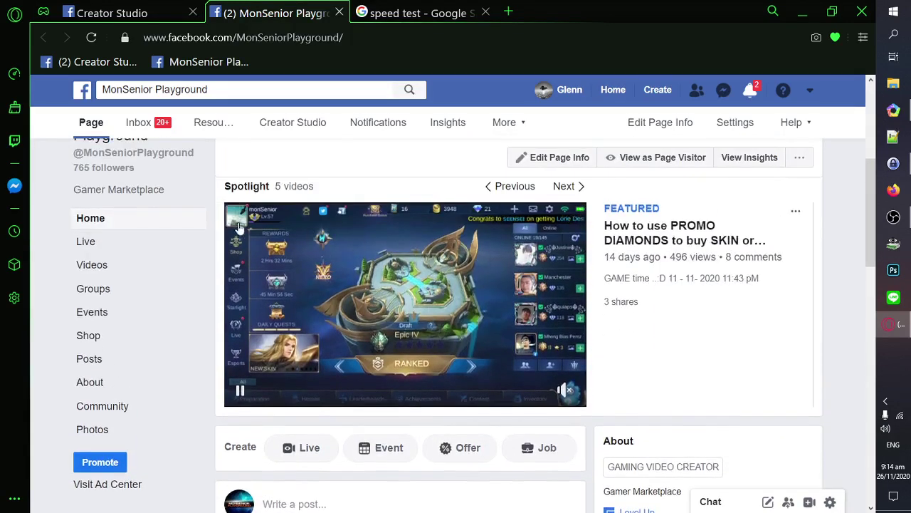
pyautogui.scroll(-1, 212, 222)
pyautogui.scroll(-4, 213, 224)
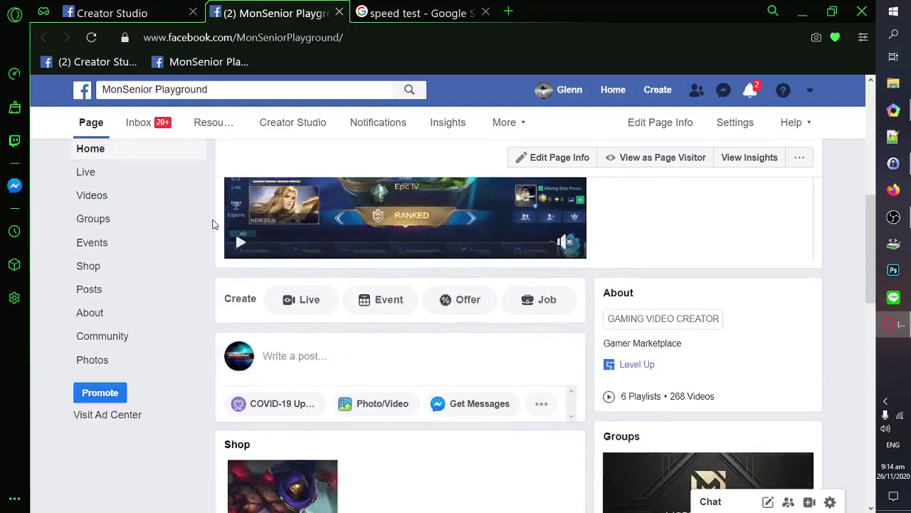
pyautogui.scroll(-2, 188, 233)
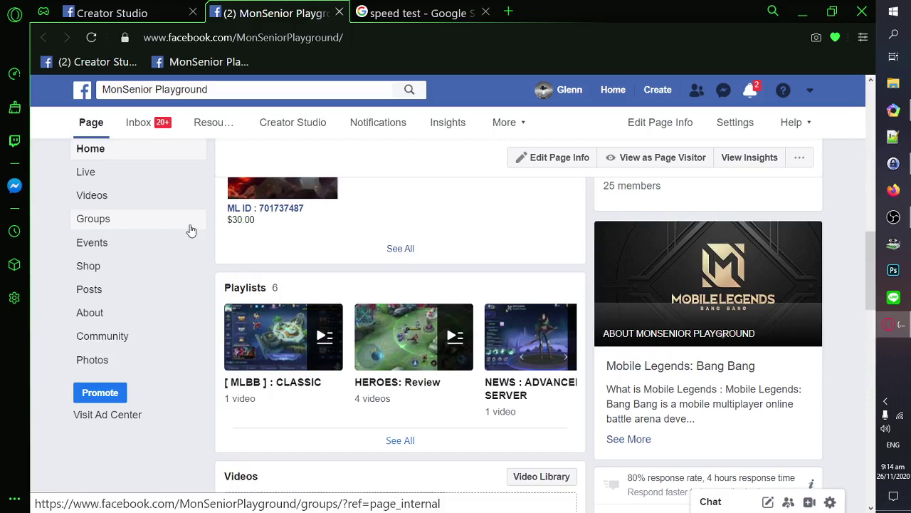
pyautogui.scroll(5, 471, 250)
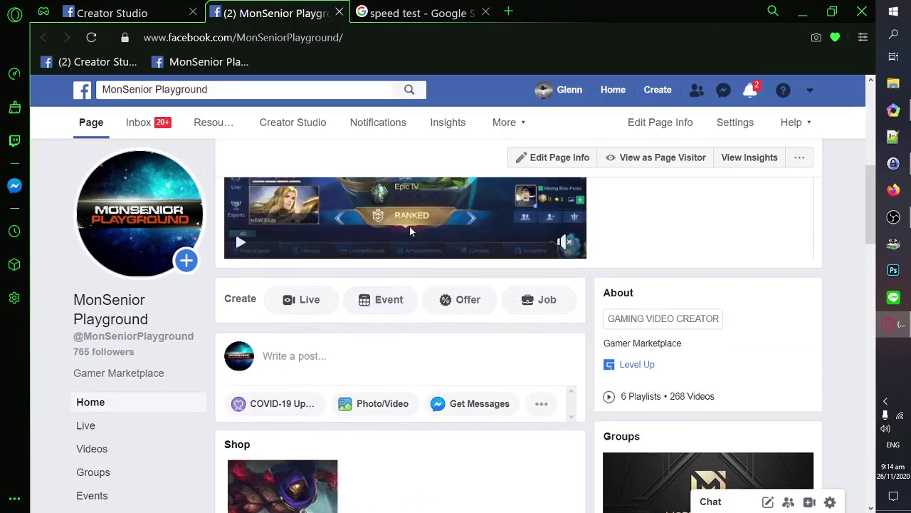
pyautogui.scroll(3, 411, 229)
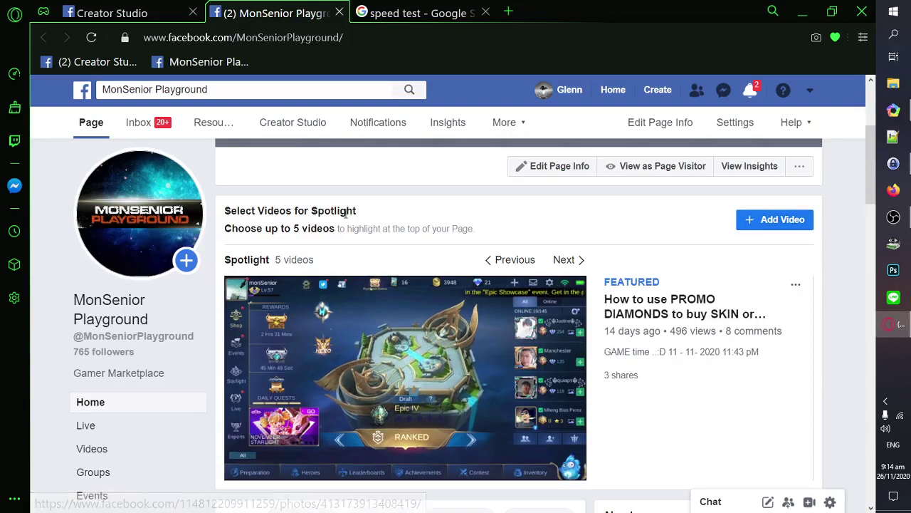
# Examine the video list and the photos section on the MonSenior Playground page
pyautogui.scroll(-4, 472, 226)
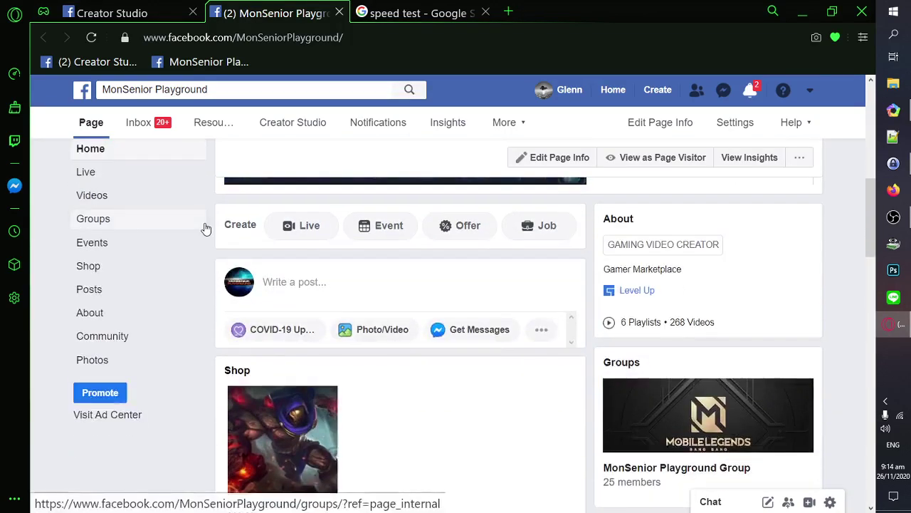
pyautogui.scroll(-2, 206, 228)
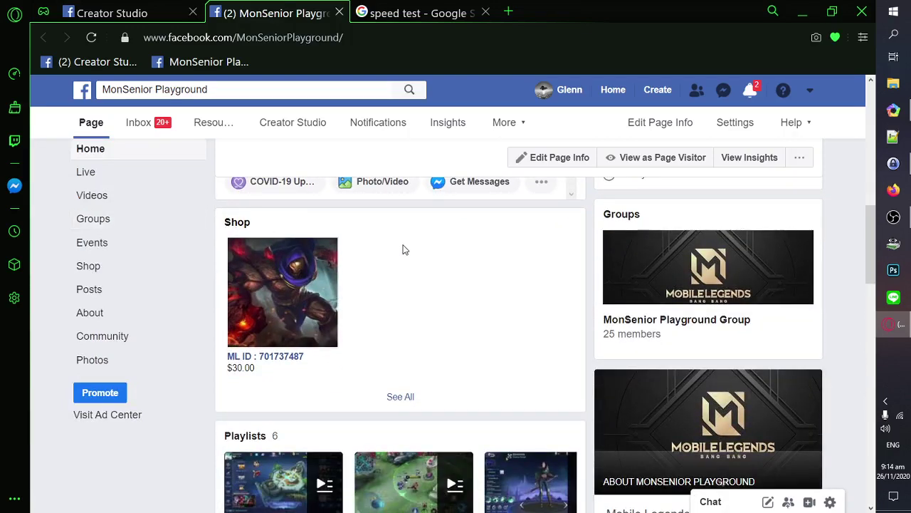
pyautogui.scroll(-4, 327, 241)
pyautogui.scroll(-1, 363, 249)
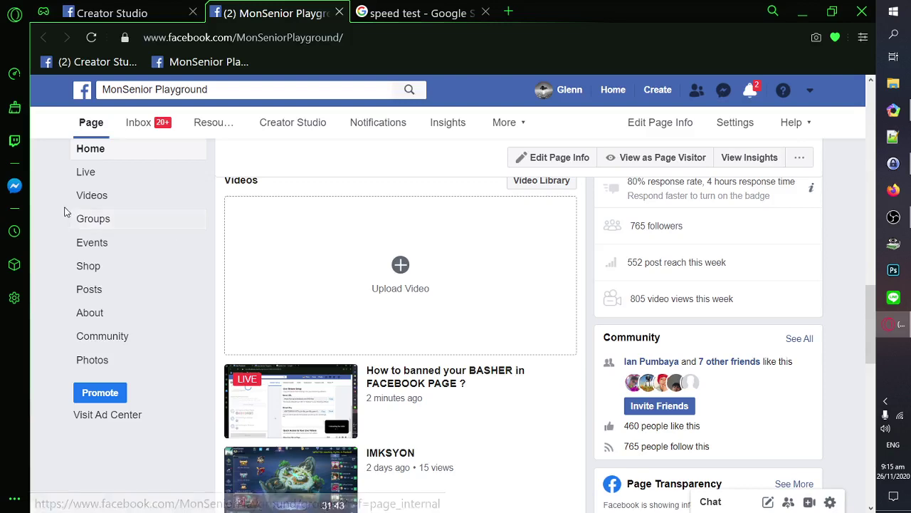
pyautogui.scroll(-2, 65, 210)
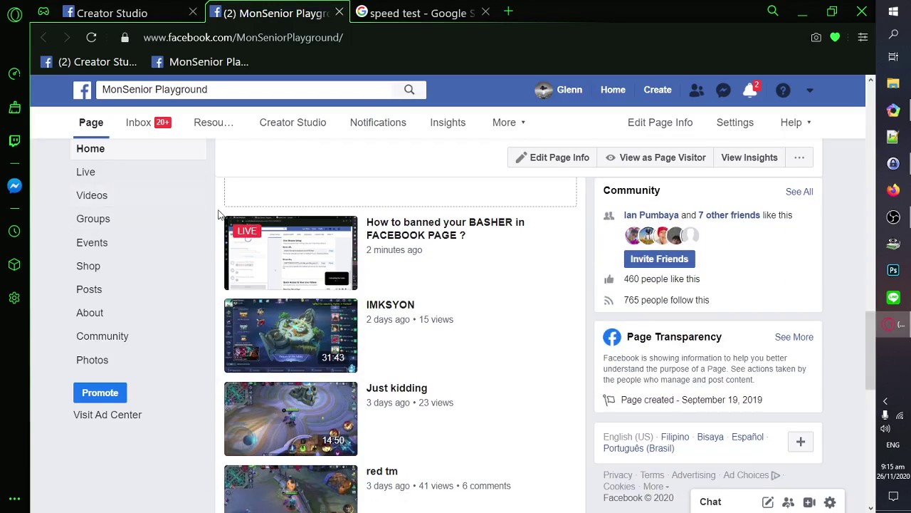
pyautogui.scroll(-2, 223, 212)
pyautogui.scroll(-3, 464, 240)
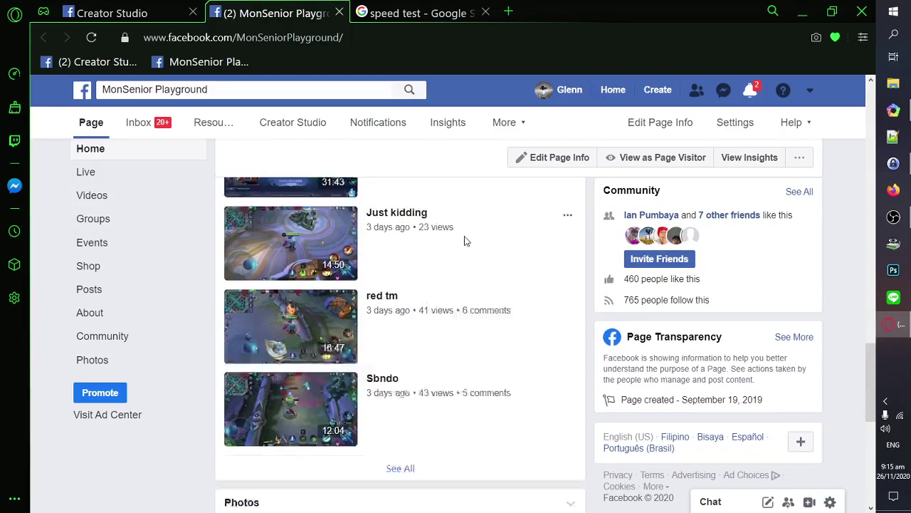
pyautogui.scroll(-3, 464, 240)
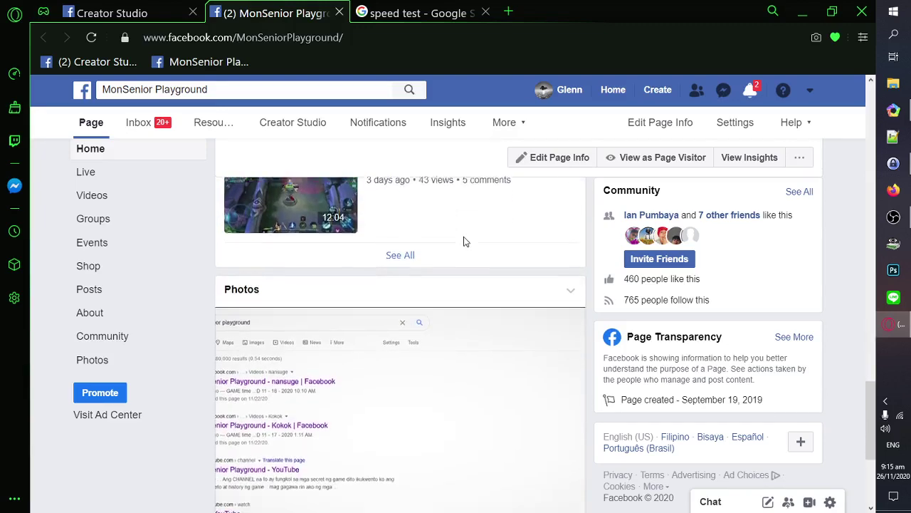
pyautogui.scroll(6, 463, 241)
pyautogui.scroll(4, 463, 241)
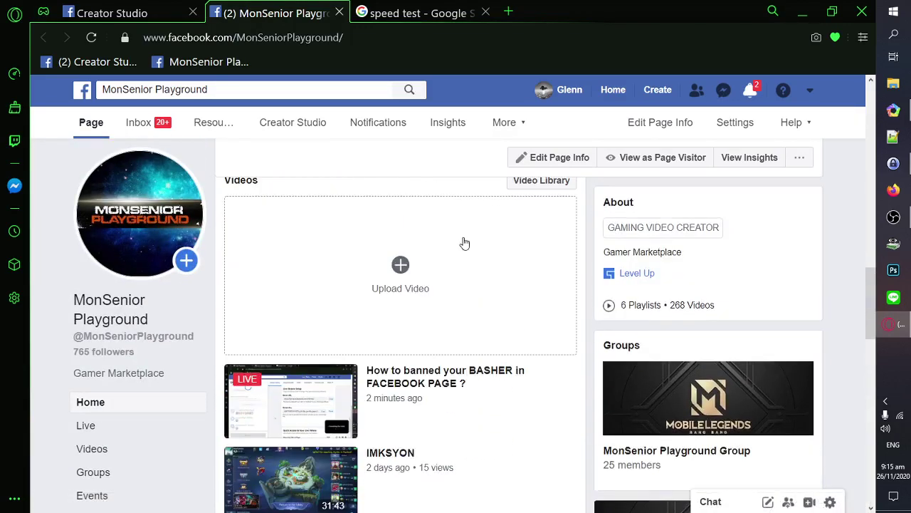
# Open the settings of the MonSenior Playground page
pyautogui.scroll(2, 452, 244)
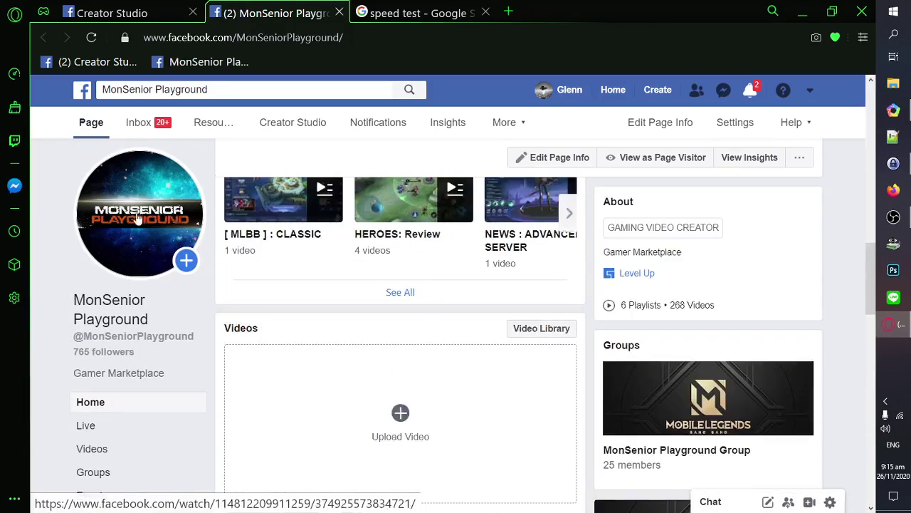
pyautogui.scroll(6, 60, 189)
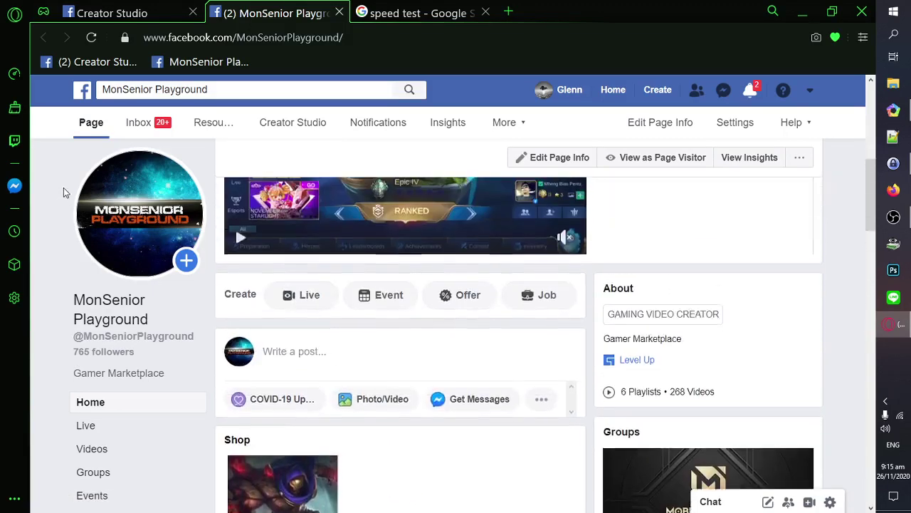
pyautogui.scroll(3, 64, 187)
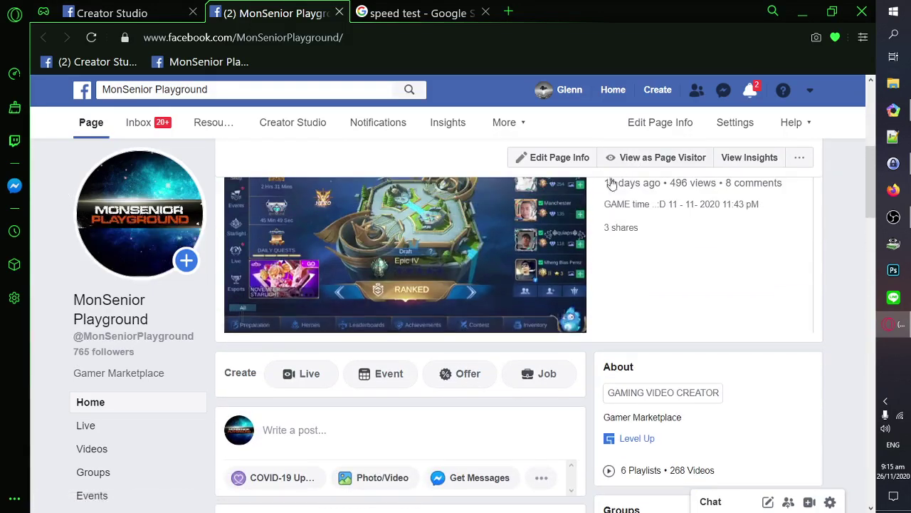
pyautogui.scroll(-1, 581, 199)
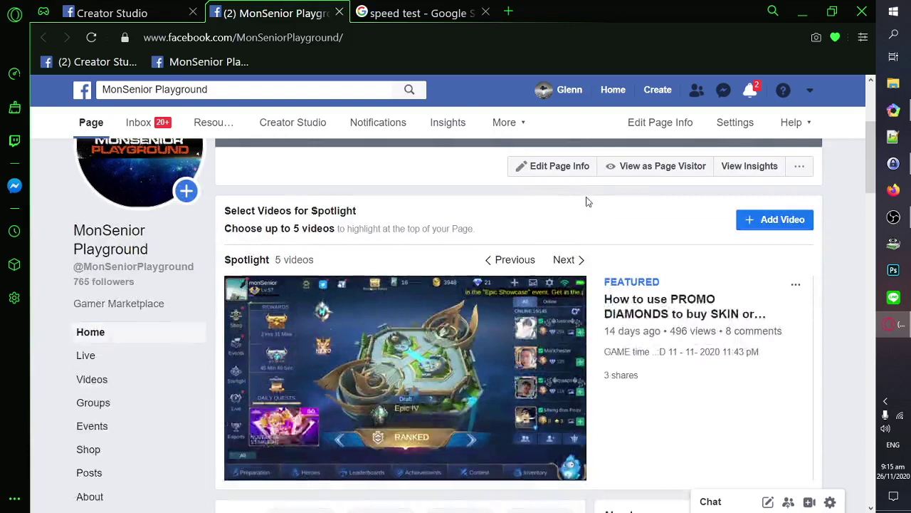
pyautogui.click(741, 129)
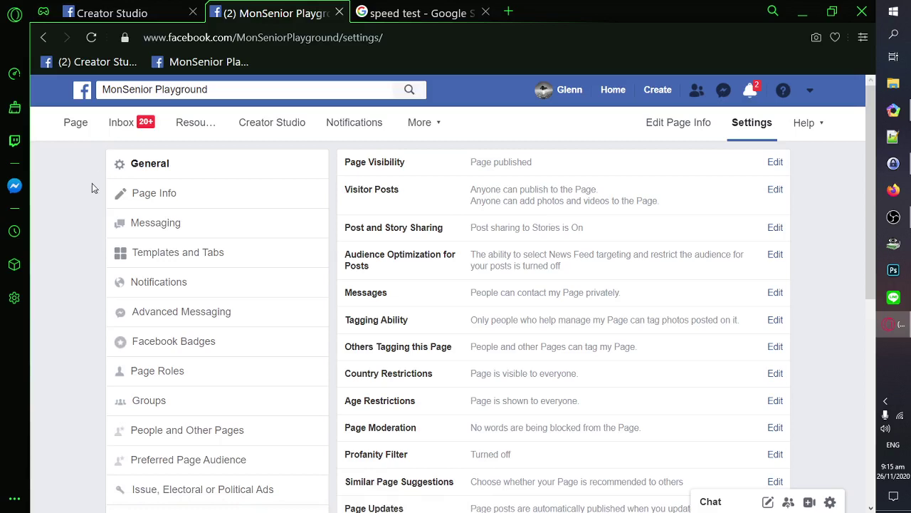
# Look through the settings categories and open the People and Other Pages section
pyautogui.scroll(-1, 261, 258)
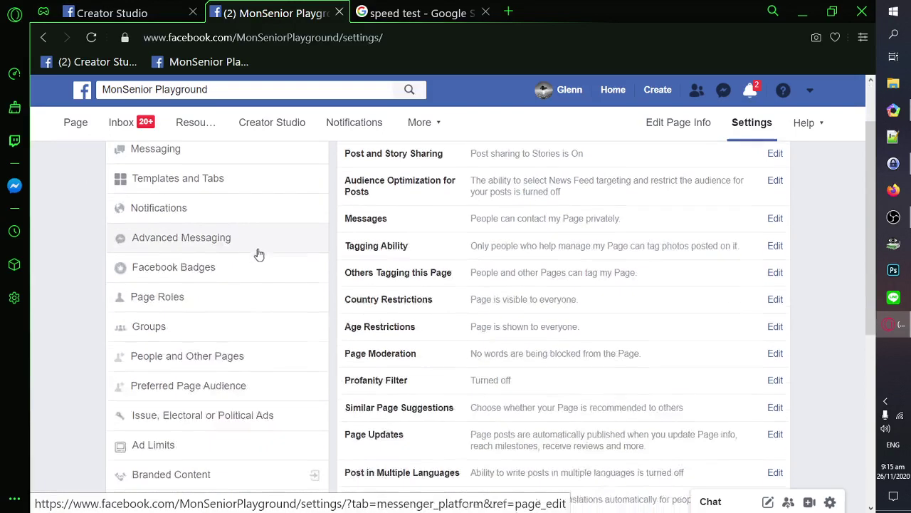
pyautogui.scroll(1, 259, 249)
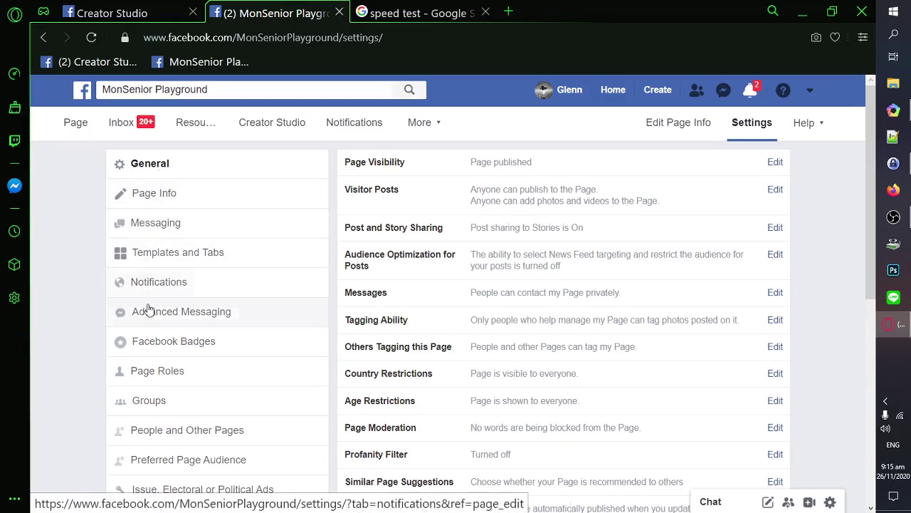
pyautogui.scroll(-1, 100, 290)
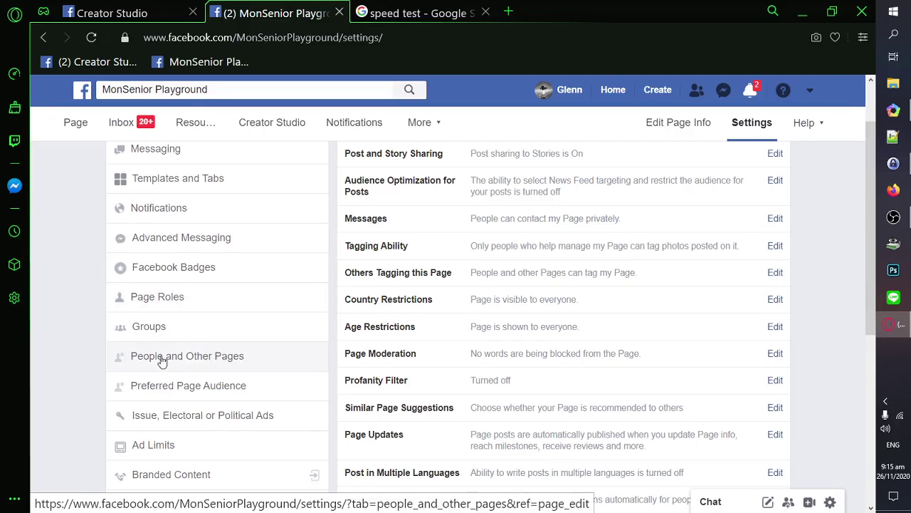
pyautogui.click(242, 358)
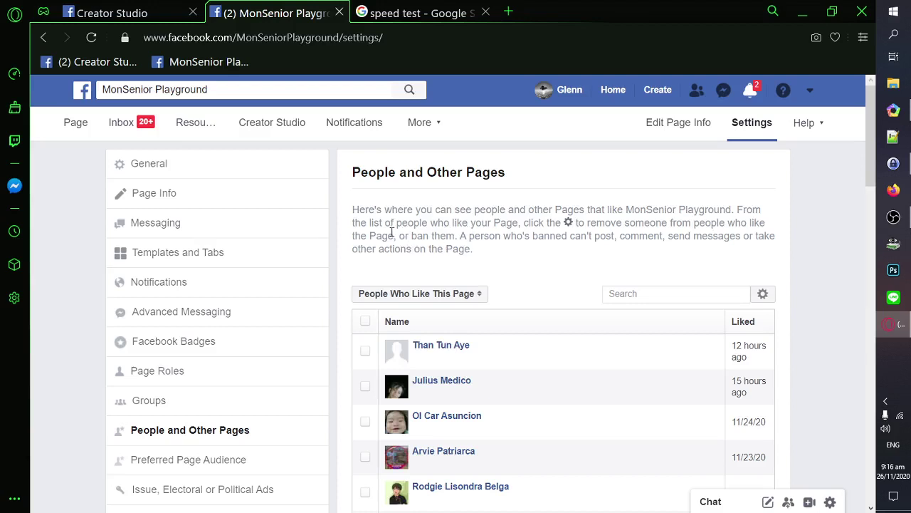
# Read the explanation of removing or banning people, highlighting "or ban them", and look over the list of people who like the page
pyautogui.moveTo(402, 236); pyautogui.dragTo(457, 239)
pyautogui.click(500, 264)
pyautogui.moveTo(456, 238); pyautogui.dragTo(398, 235)
pyautogui.click(490, 269)
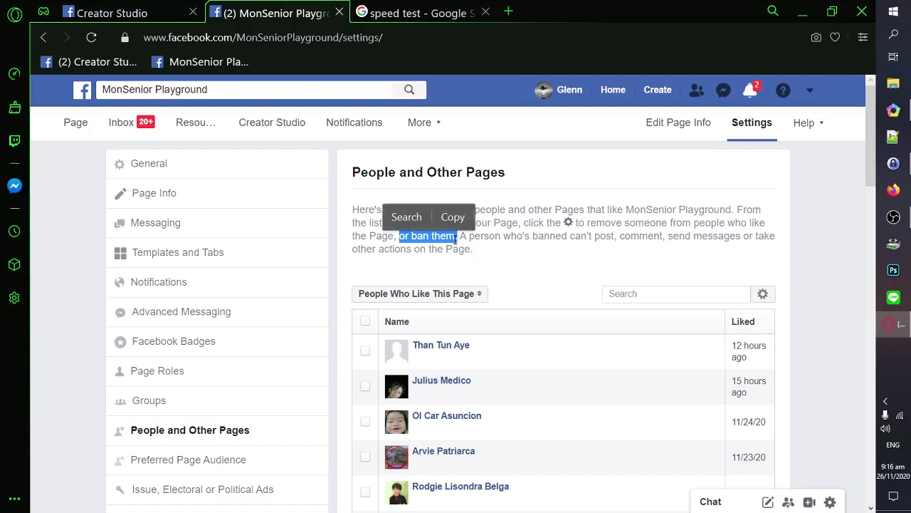
pyautogui.click(489, 263)
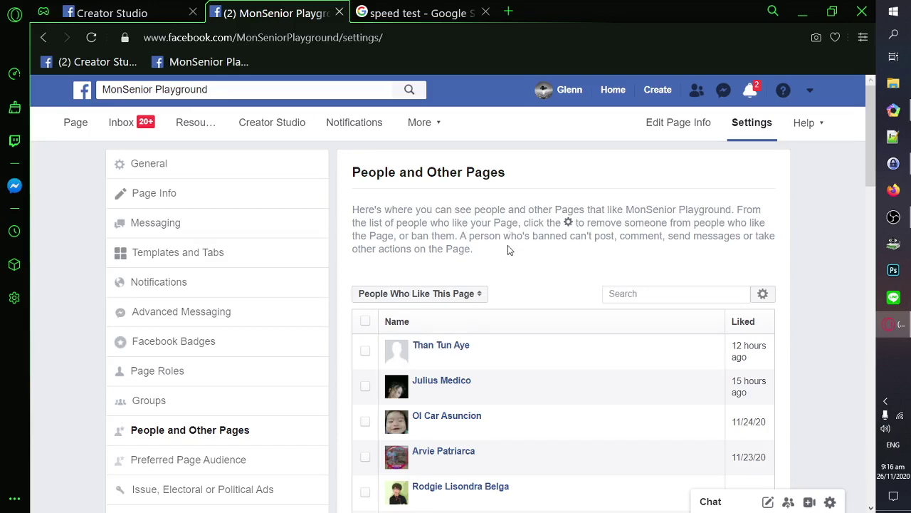
pyautogui.scroll(-1, 497, 247)
pyautogui.scroll(1, 491, 250)
pyautogui.scroll(-1, 527, 259)
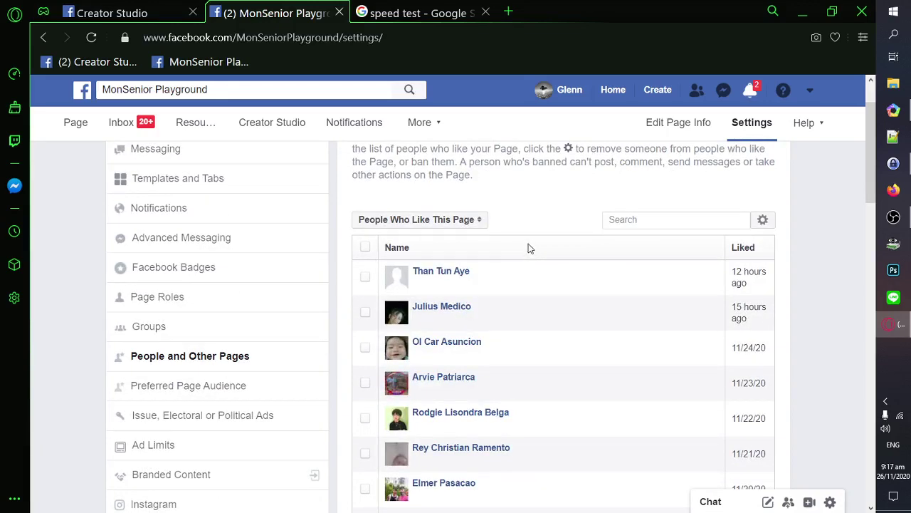
pyautogui.scroll(1, 525, 251)
pyautogui.scroll(-1, 502, 249)
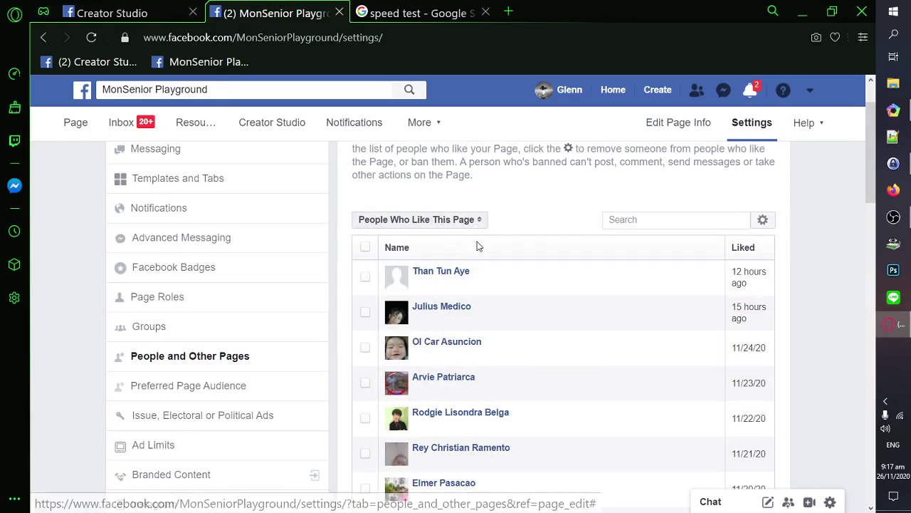
# Filter the list to People Who Follow This Page and look through the followers
pyautogui.click(481, 225)
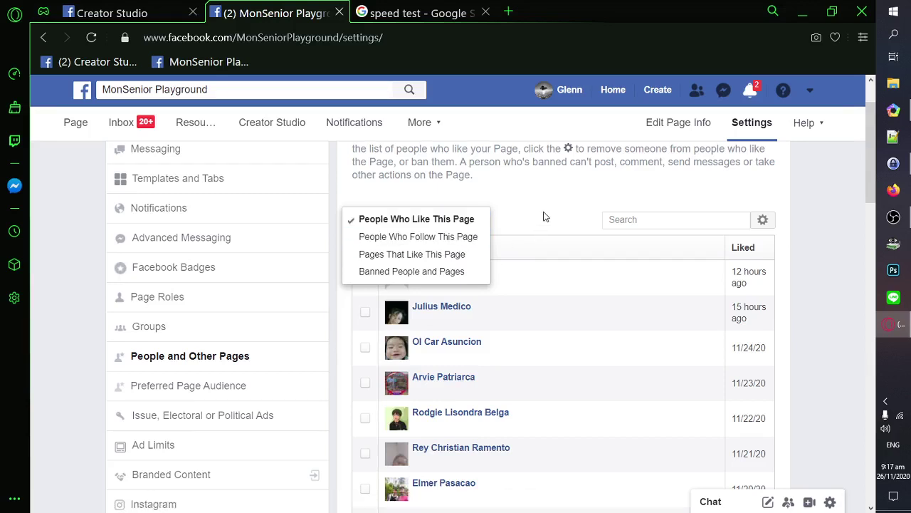
pyautogui.click(370, 236)
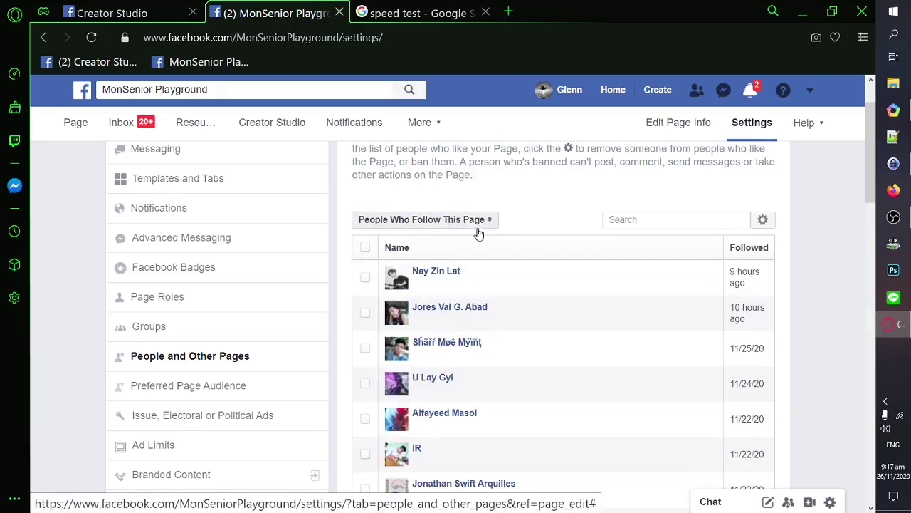
pyautogui.scroll(-7, 532, 265)
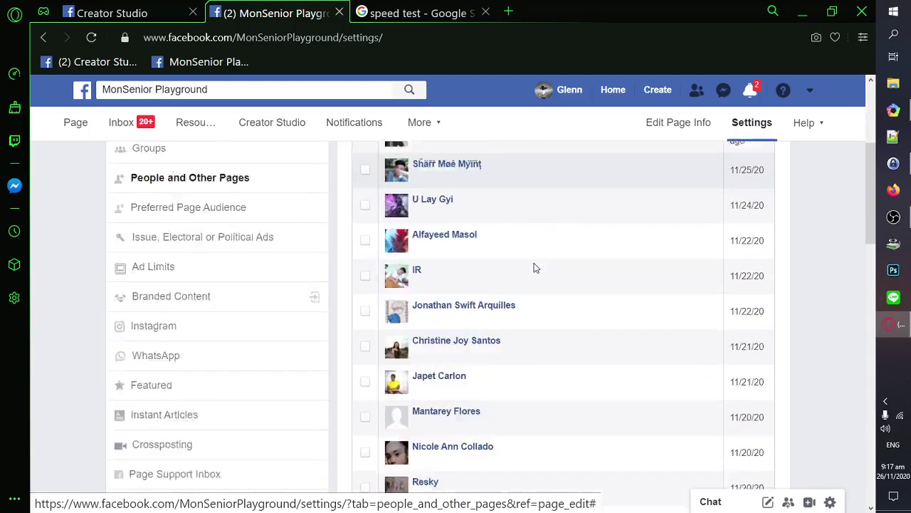
pyautogui.scroll(-2, 535, 267)
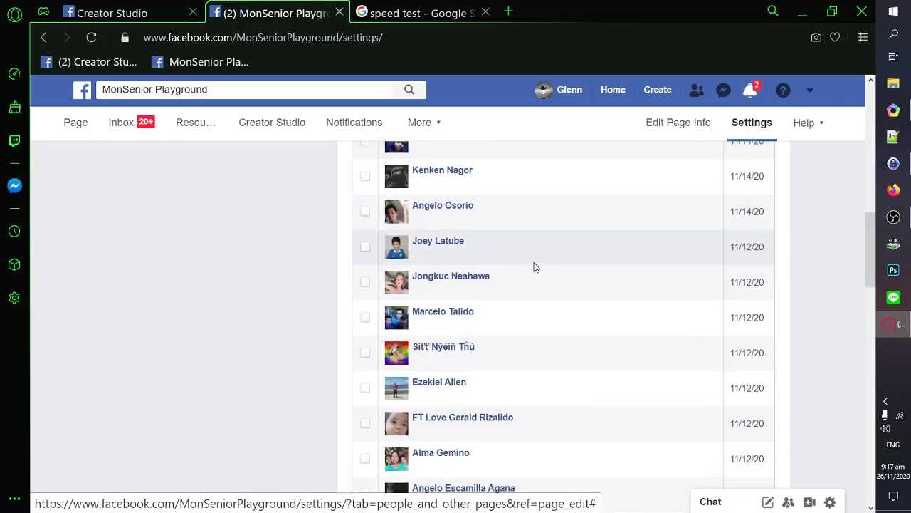
pyautogui.scroll(-4, 535, 267)
pyautogui.scroll(-4, 535, 267)
pyautogui.scroll(13, 536, 267)
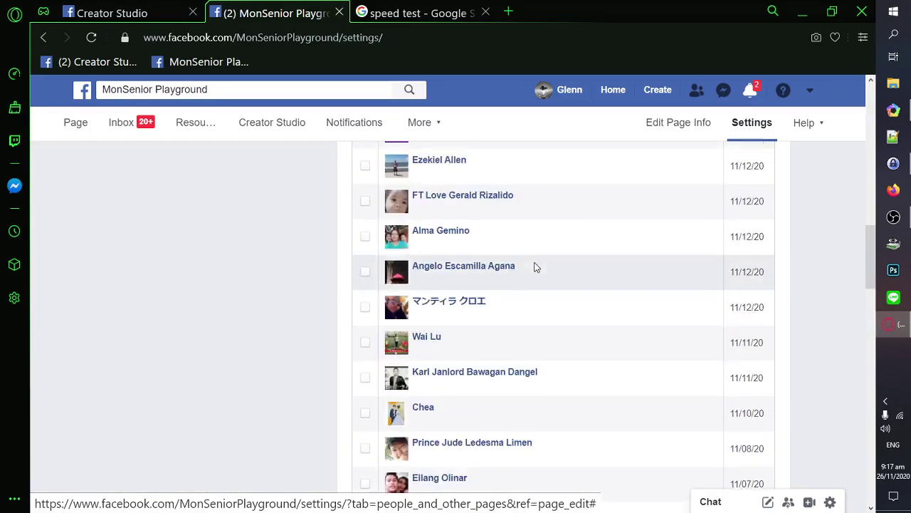
pyautogui.scroll(5, 535, 267)
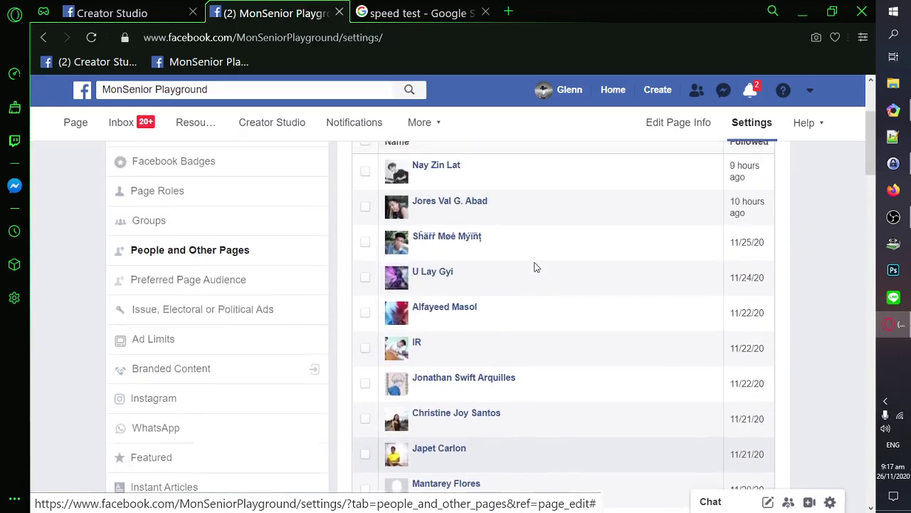
pyautogui.scroll(-2, 536, 267)
pyautogui.scroll(1, 527, 262)
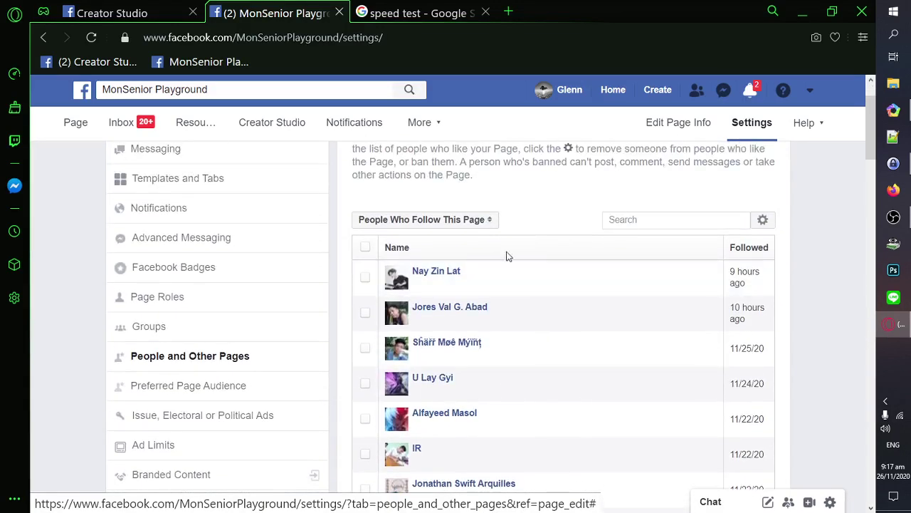
# Filter the list to Pages That Like This Page and view its entries
pyautogui.click(489, 221)
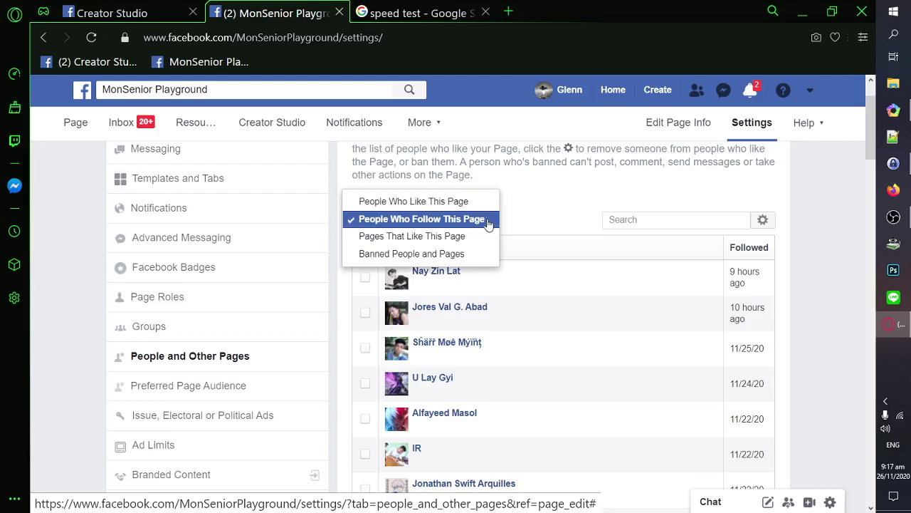
pyautogui.click(419, 238)
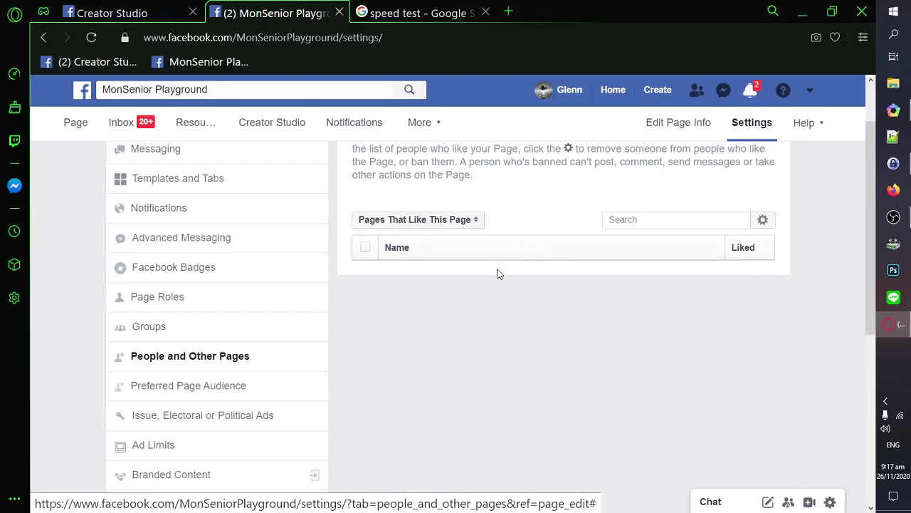
pyautogui.scroll(-1, 497, 274)
pyautogui.scroll(1, 496, 272)
pyautogui.scroll(1, 496, 275)
pyautogui.scroll(-1, 524, 277)
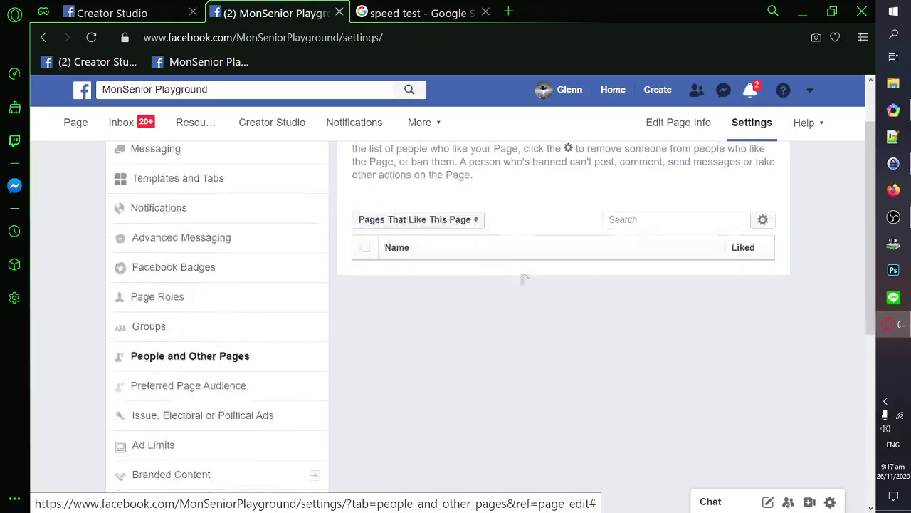
# Review the available list filters and set the list back to People Who Like This Page
pyautogui.click(478, 222)
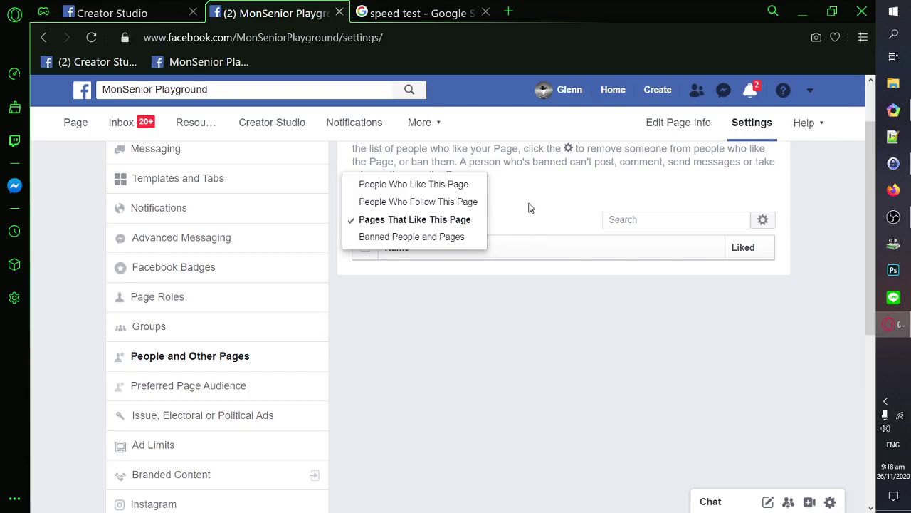
pyautogui.scroll(1, 520, 231)
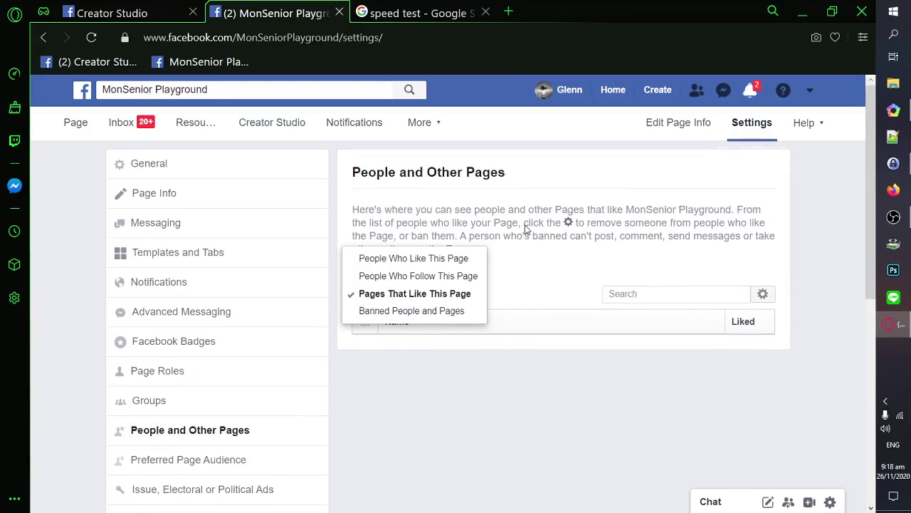
pyautogui.click(519, 268)
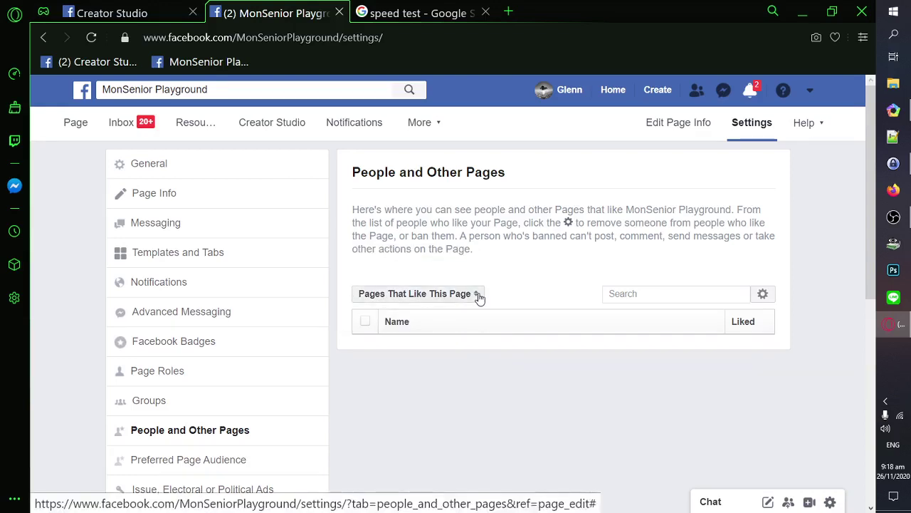
pyautogui.scroll(-1, 519, 294)
pyautogui.scroll(1, 519, 294)
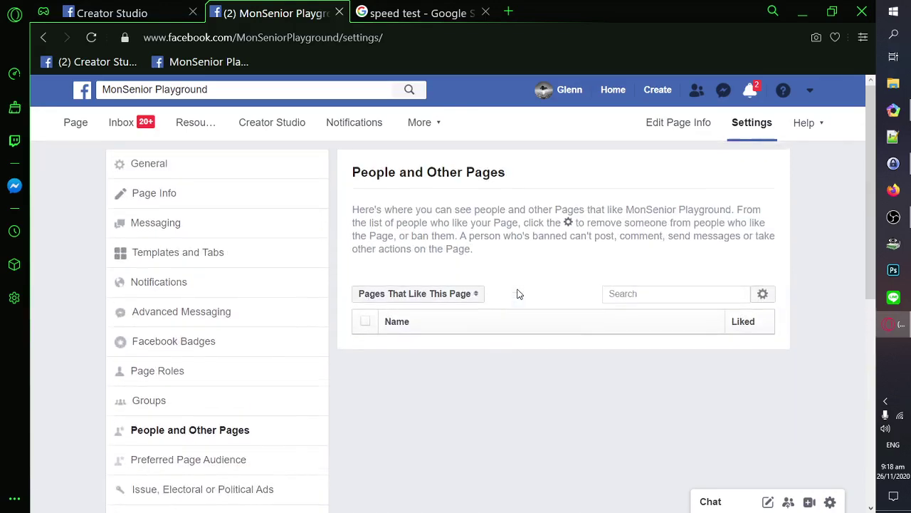
pyautogui.click(478, 299)
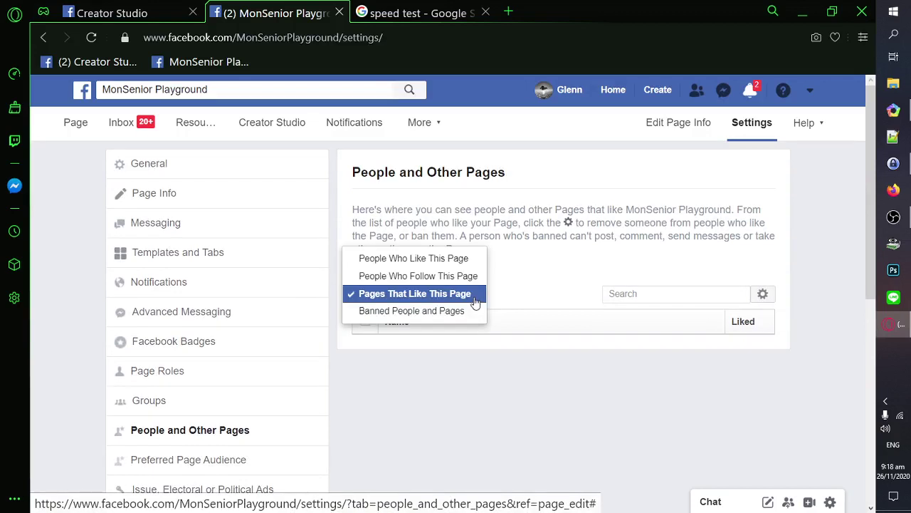
pyautogui.click(477, 260)
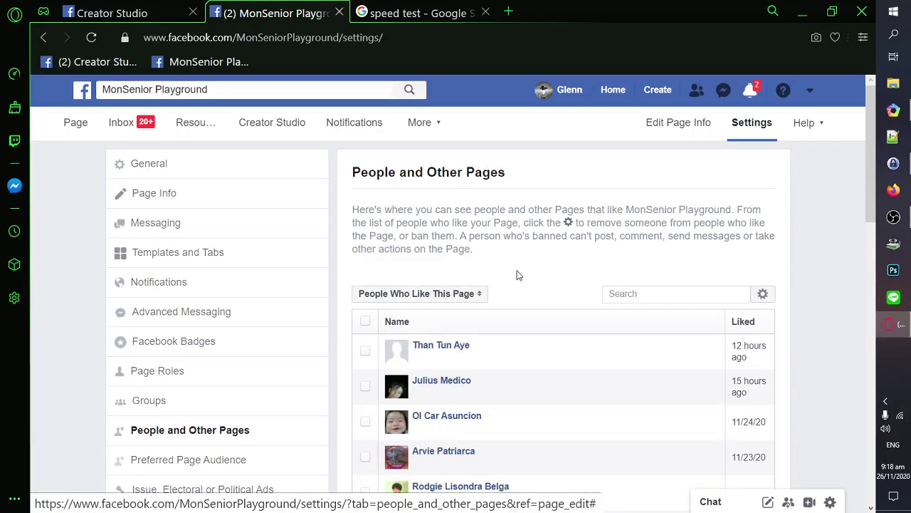
pyautogui.click(480, 294)
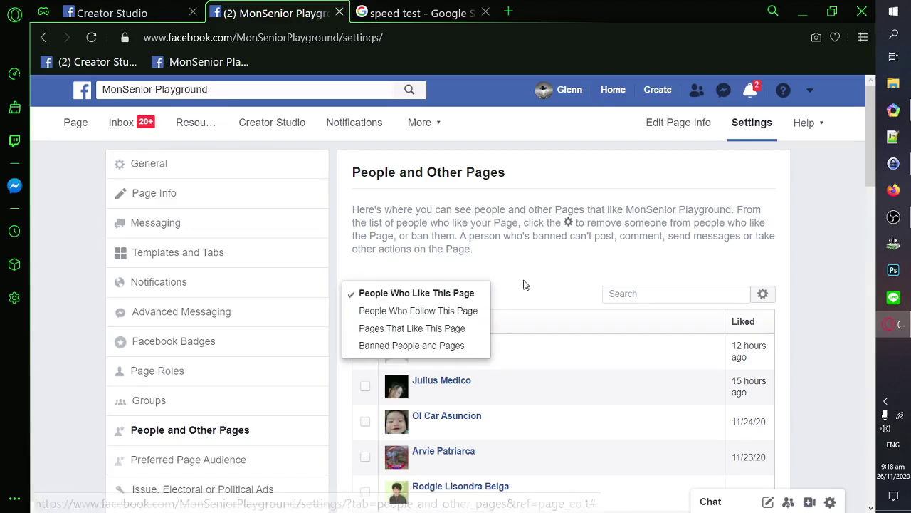
pyautogui.scroll(-2, 526, 279)
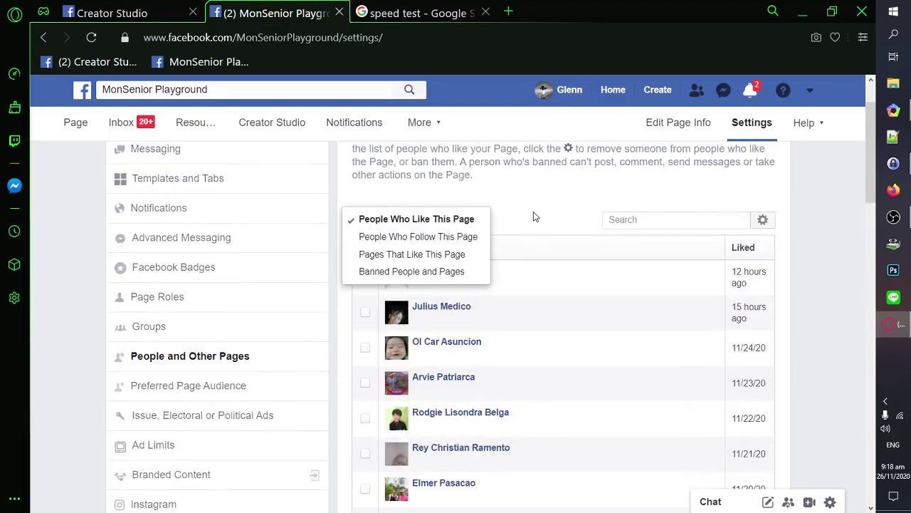
pyautogui.click(534, 213)
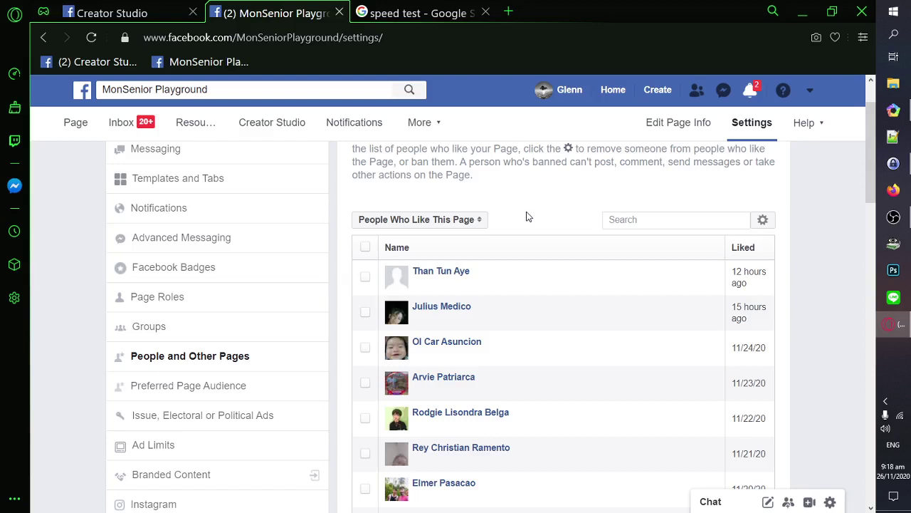
# Select the first person in the list and review the Remove From Page Likes and Ban From Page actions without applying either
pyautogui.click(366, 277)
pyautogui.scroll(-5, 522, 208)
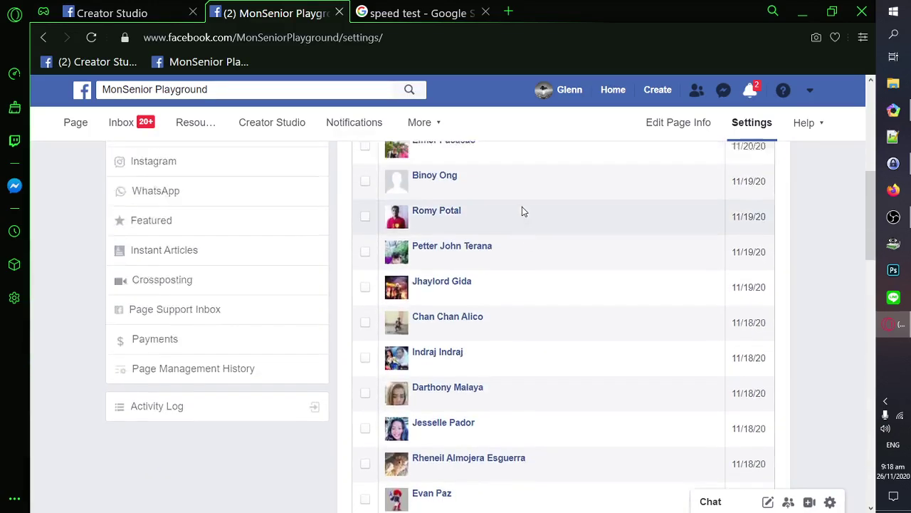
pyautogui.scroll(5, 522, 211)
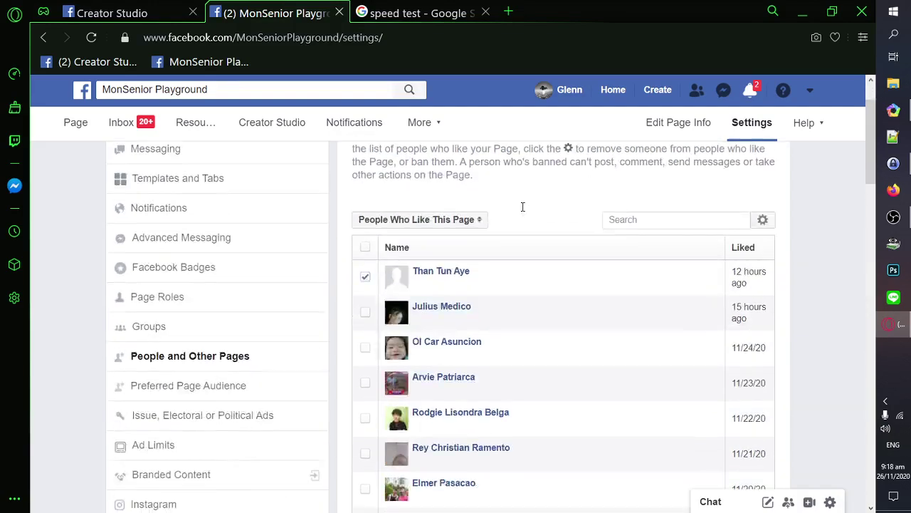
pyautogui.scroll(-1, 522, 211)
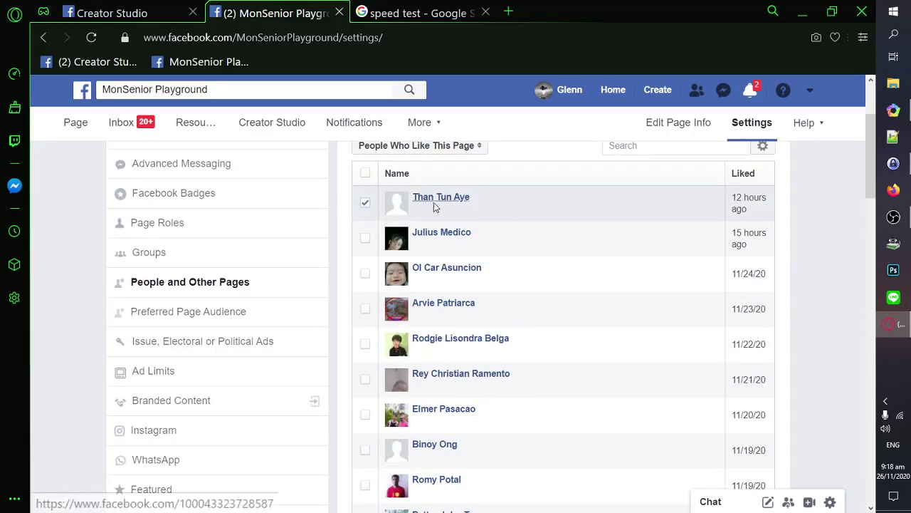
pyautogui.click(363, 203)
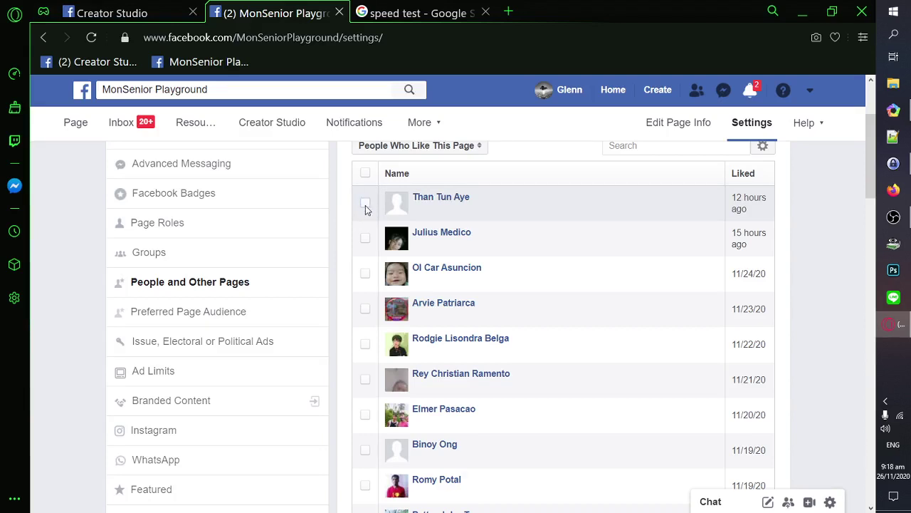
pyautogui.click(365, 204)
pyautogui.scroll(1, 541, 208)
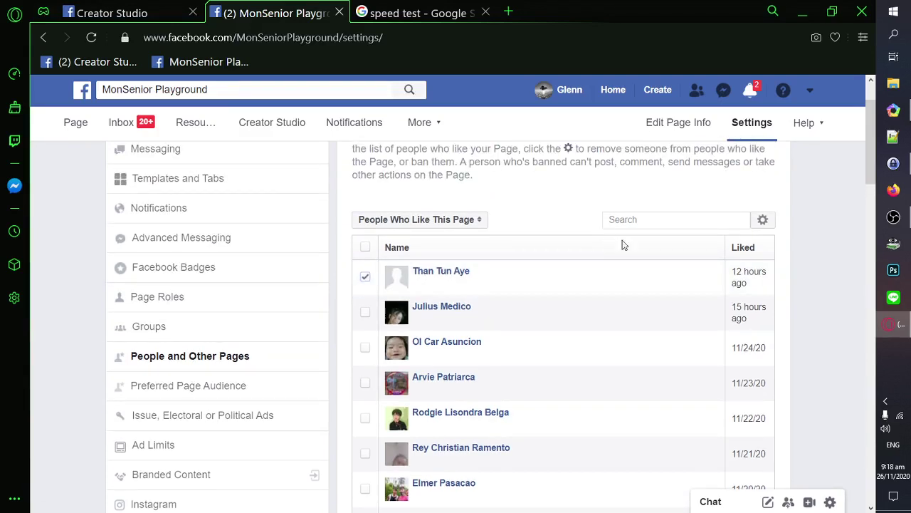
pyautogui.click(762, 223)
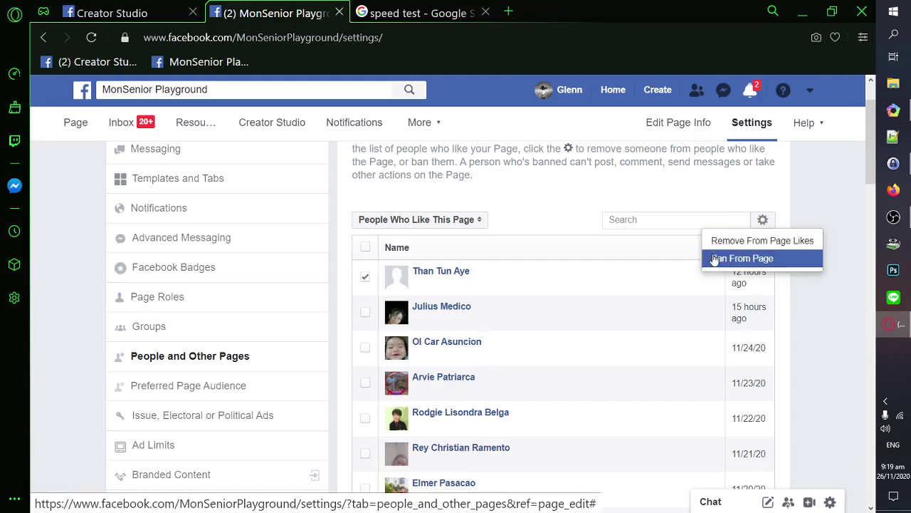
pyautogui.click(745, 193)
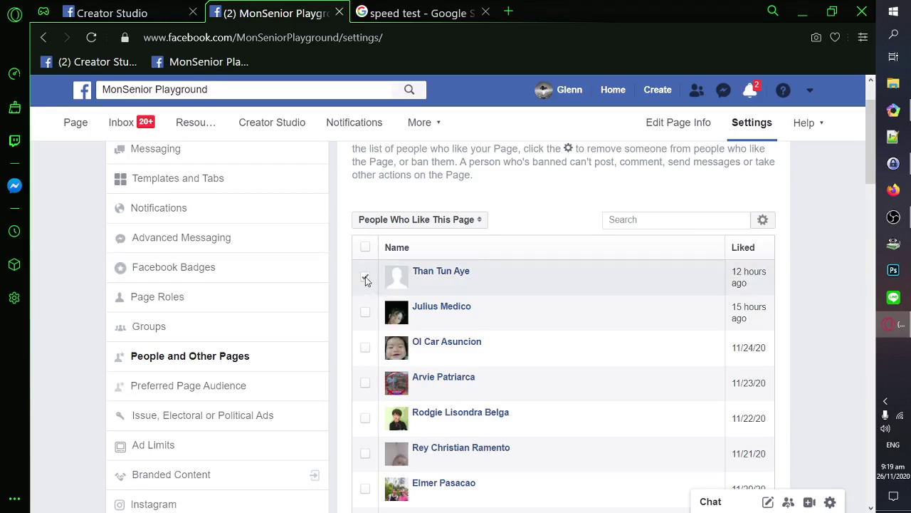
pyautogui.click(763, 221)
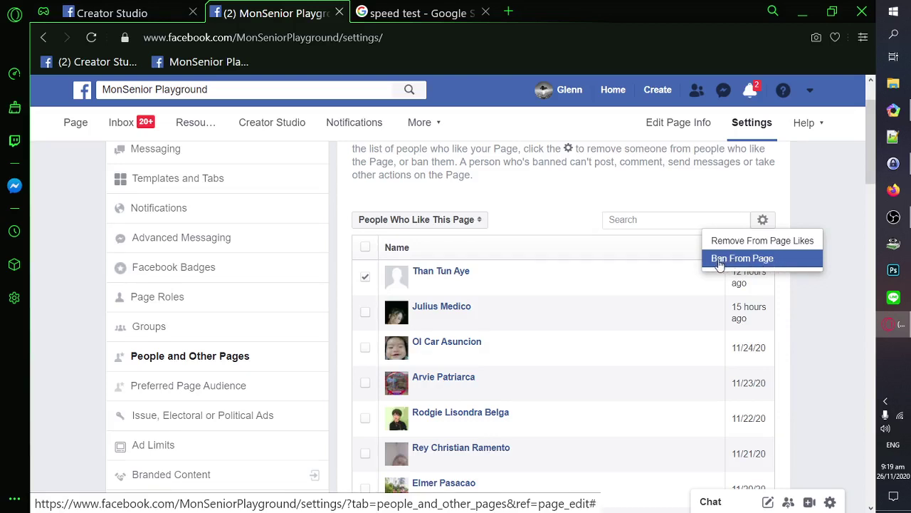
pyautogui.click(673, 196)
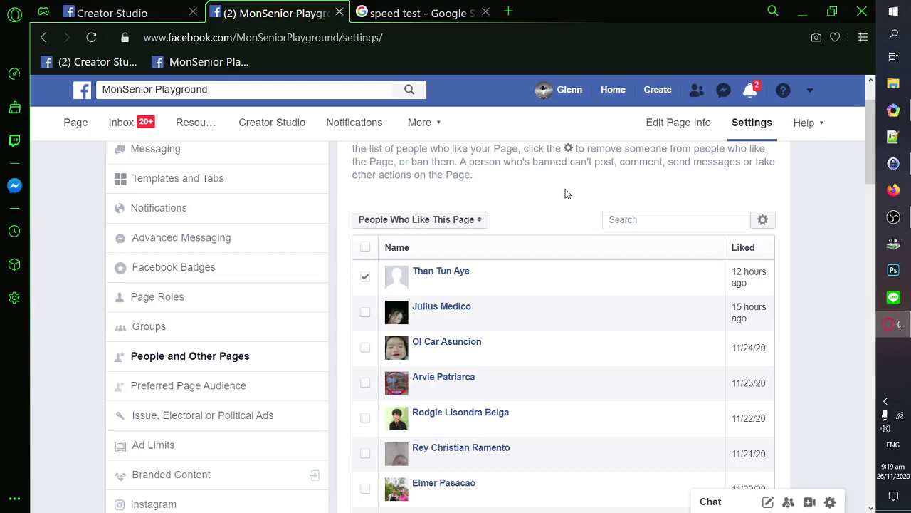
pyautogui.scroll(1, 574, 228)
pyautogui.scroll(-1, 591, 235)
pyautogui.scroll(-2, 630, 324)
pyautogui.scroll(2, 627, 322)
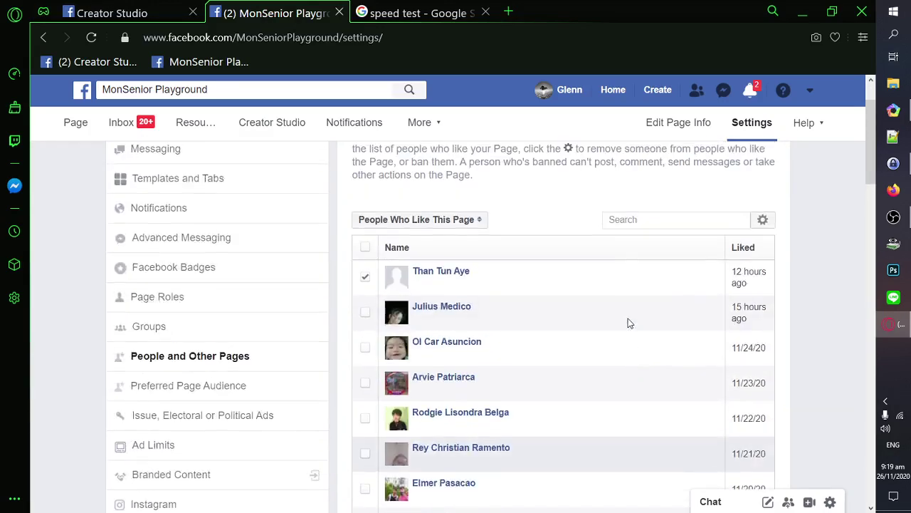
pyautogui.scroll(1, 577, 280)
pyautogui.scroll(-1, 574, 278)
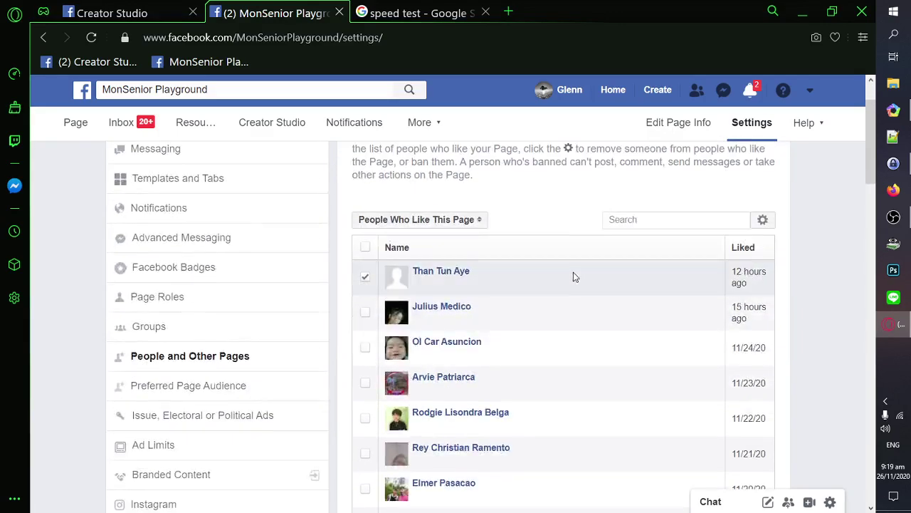
# Show the actions for the selected person once more, dismiss them and clear the selection
pyautogui.click(762, 222)
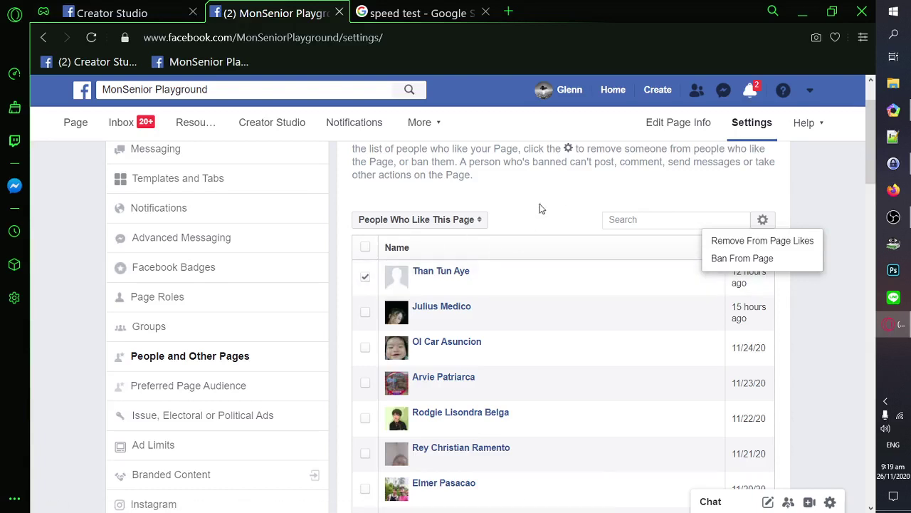
pyautogui.click(461, 240)
pyautogui.click(365, 277)
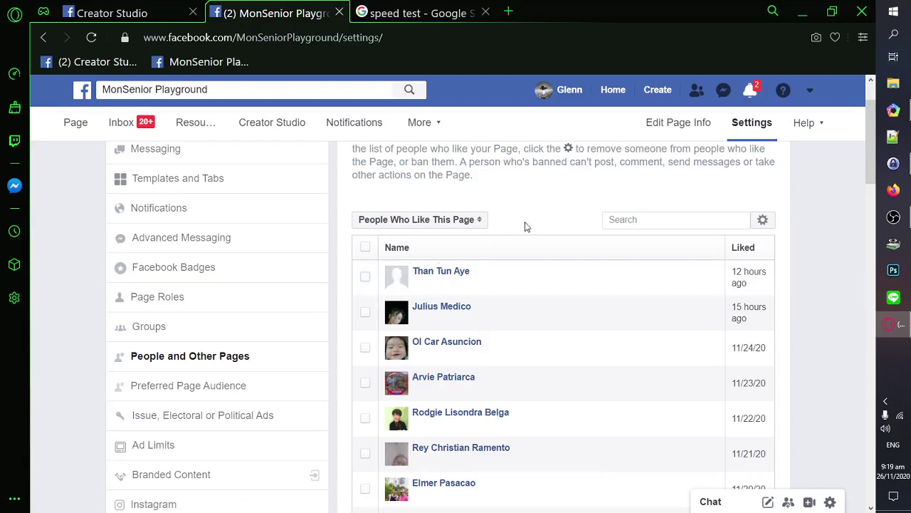
# Check the running stream on the Creator Studio Live Dashboard and return to the page's People and Other Pages settings
pyautogui.scroll(1, 566, 194)
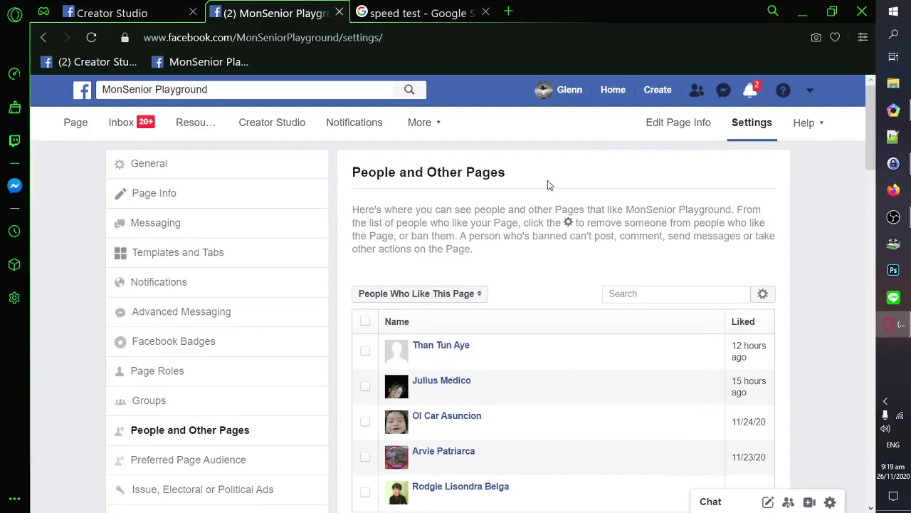
pyautogui.scroll(-1, 529, 203)
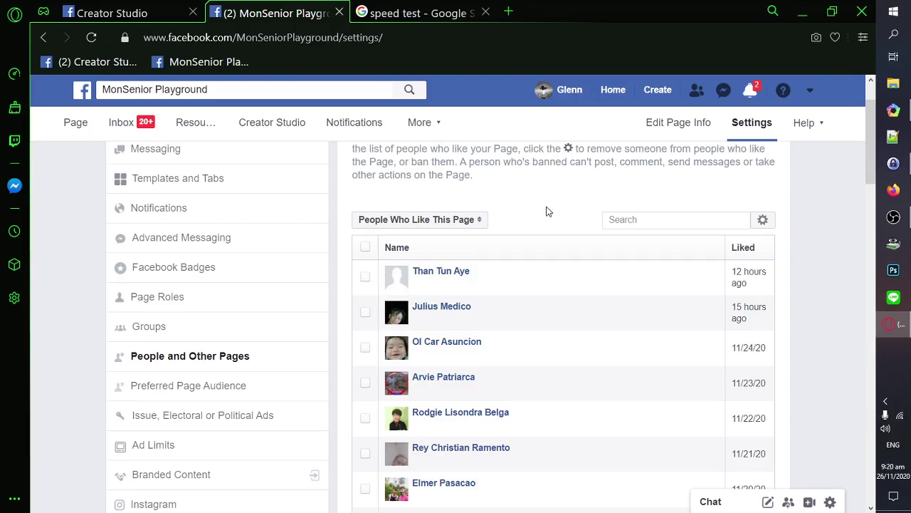
pyautogui.scroll(2, 547, 211)
pyautogui.click(142, 11)
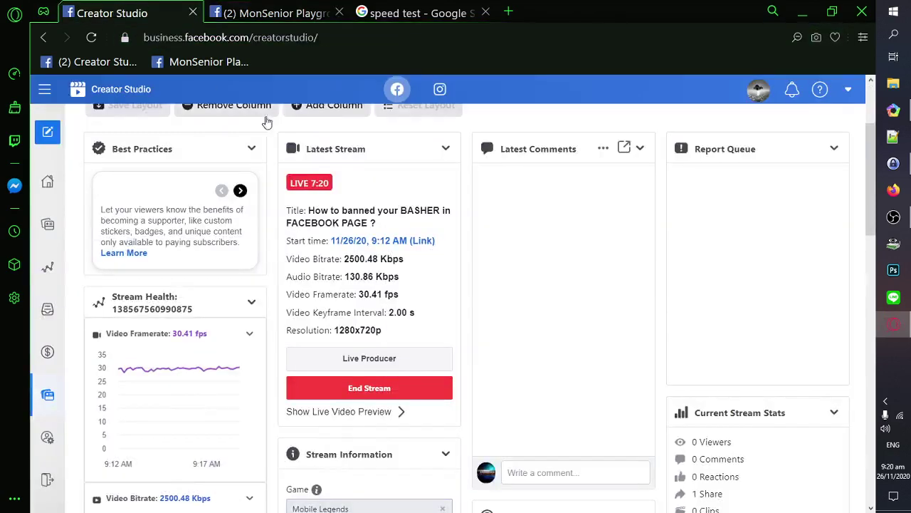
pyautogui.scroll(2, 545, 234)
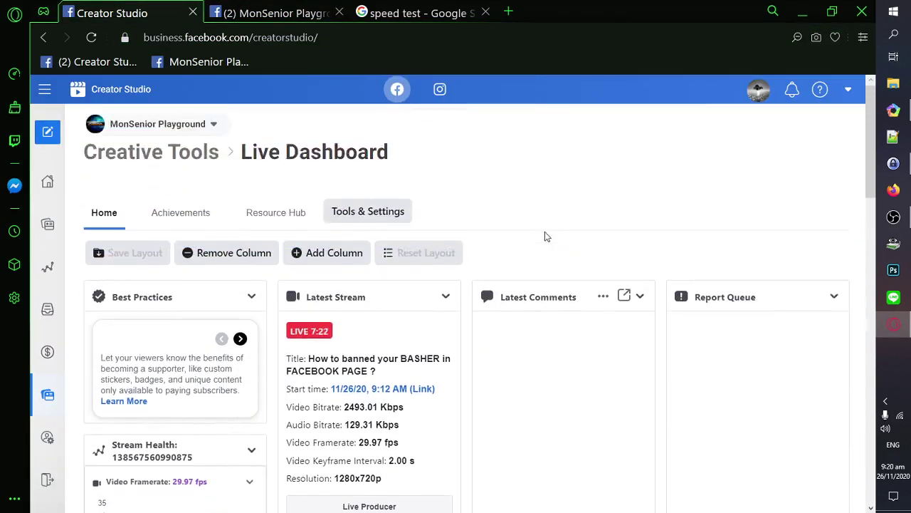
pyautogui.scroll(-1, 404, 137)
pyautogui.click(274, 13)
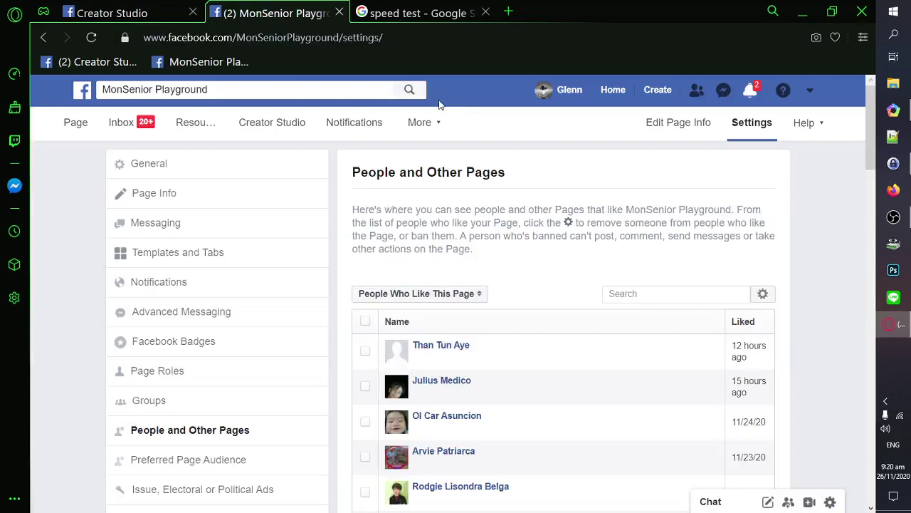
pyautogui.scroll(-1, 572, 240)
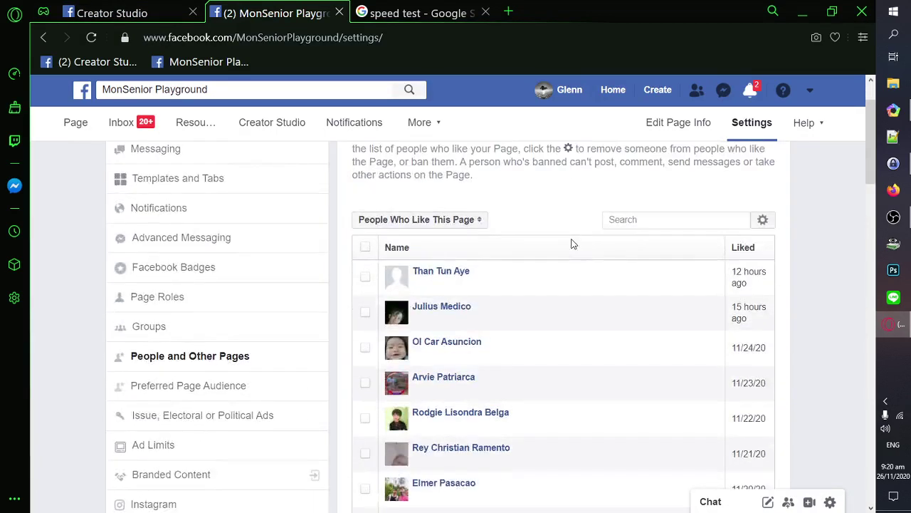
pyautogui.scroll(1, 571, 239)
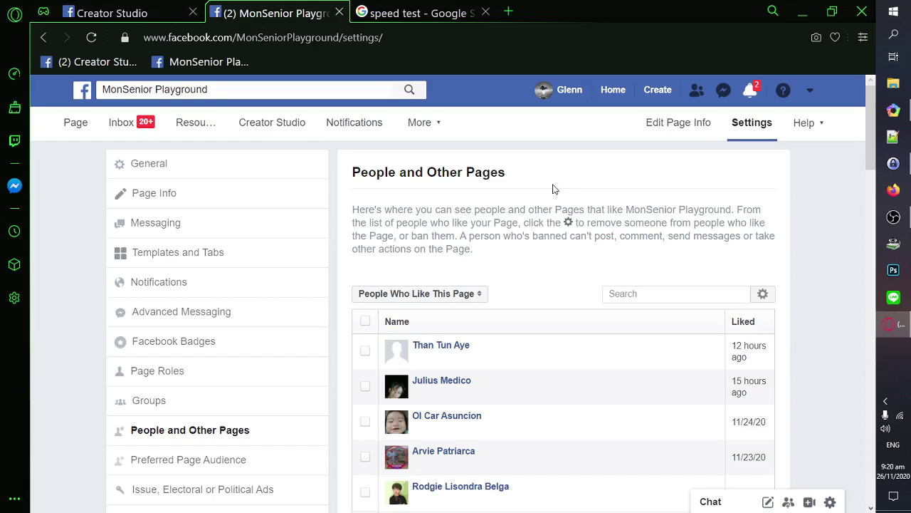
pyautogui.scroll(-3, 552, 189)
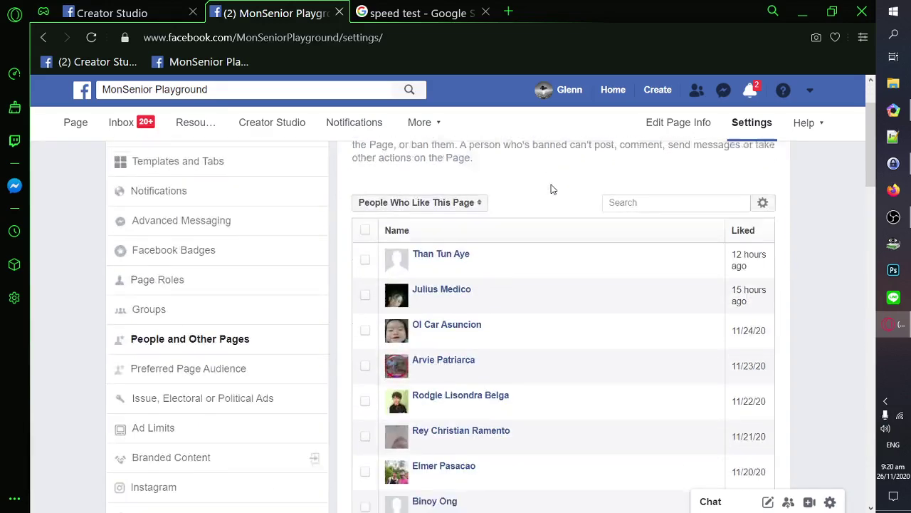
pyautogui.scroll(-3, 550, 185)
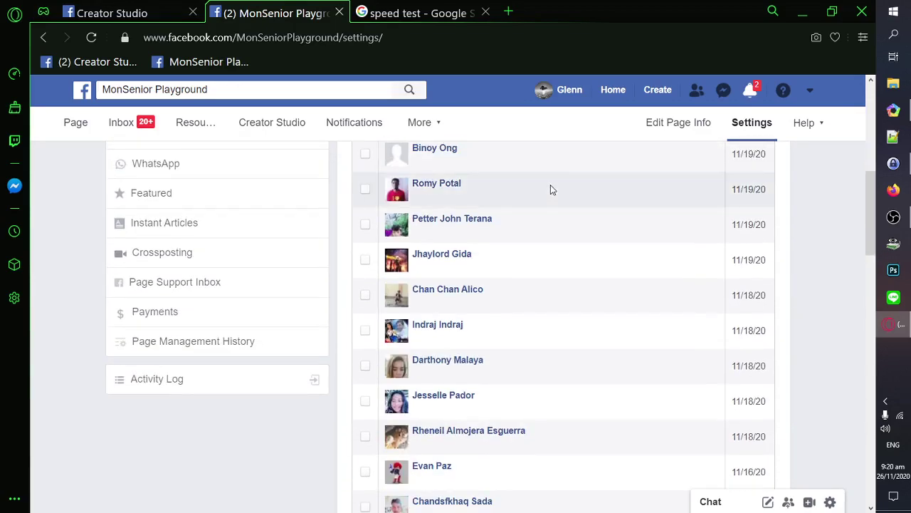
pyautogui.scroll(3, 550, 185)
pyautogui.scroll(2, 550, 188)
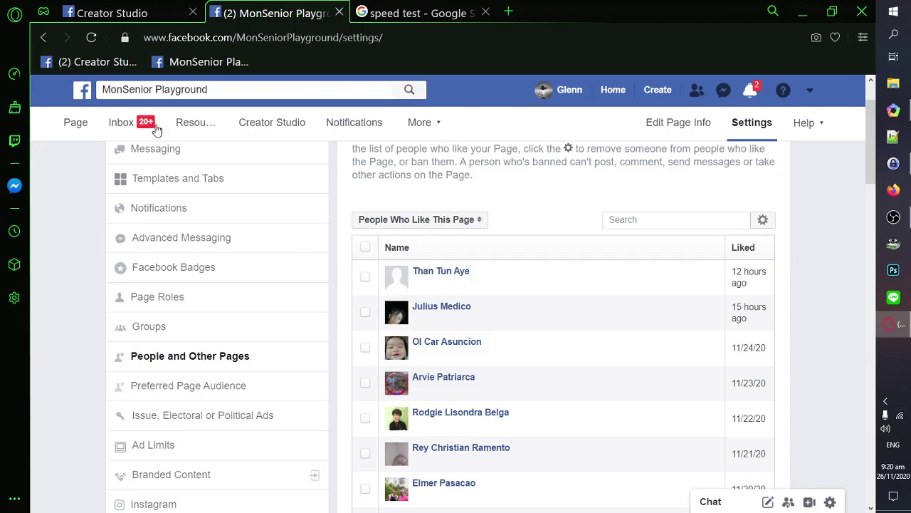
# Go to the MonSenior Playground page and open the IMKSYON video from its Videos section
pyautogui.click(68, 122)
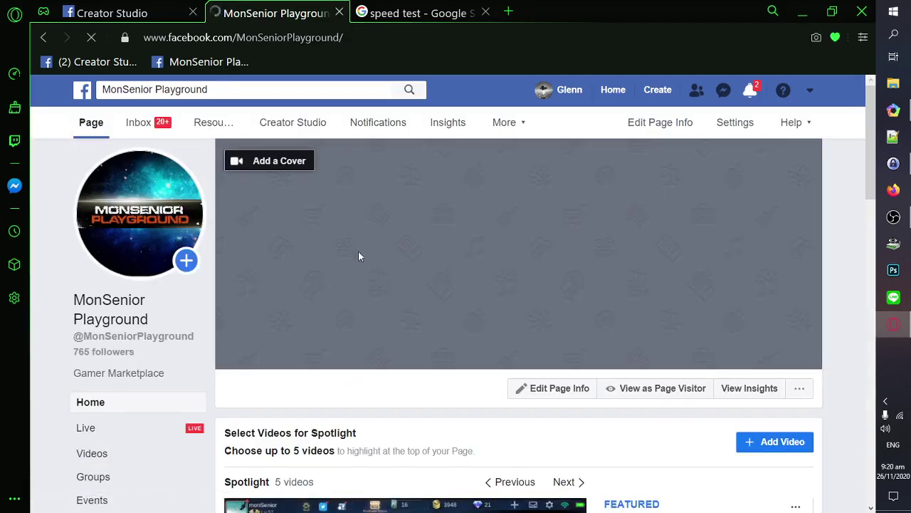
pyautogui.scroll(-7, 377, 264)
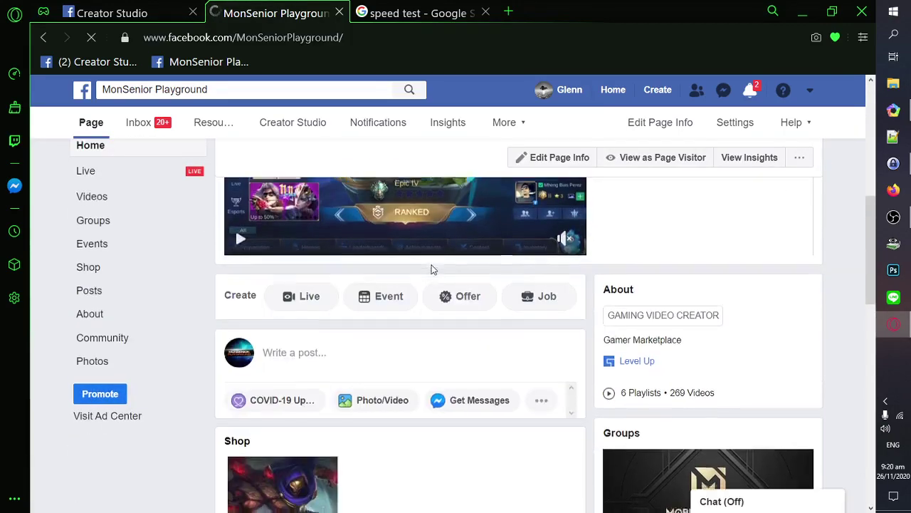
pyautogui.scroll(-6, 431, 267)
pyautogui.scroll(-3, 431, 268)
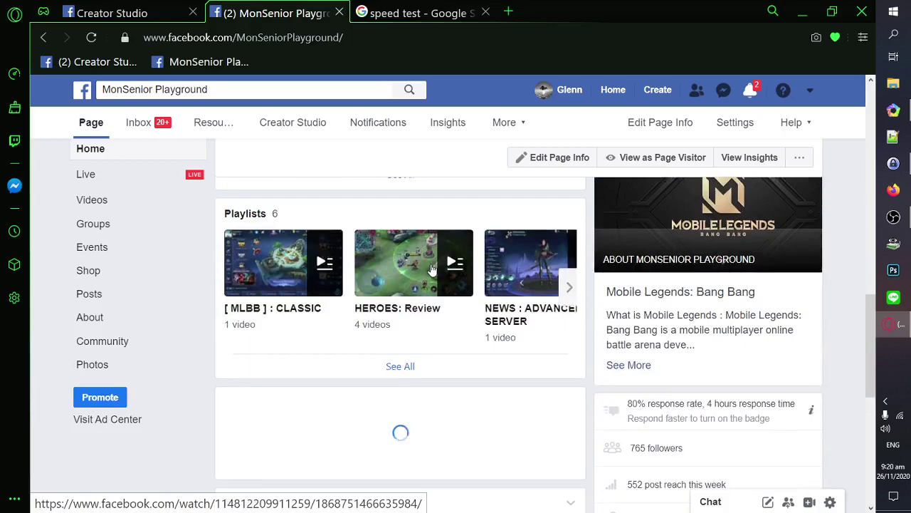
pyautogui.scroll(-3, 430, 269)
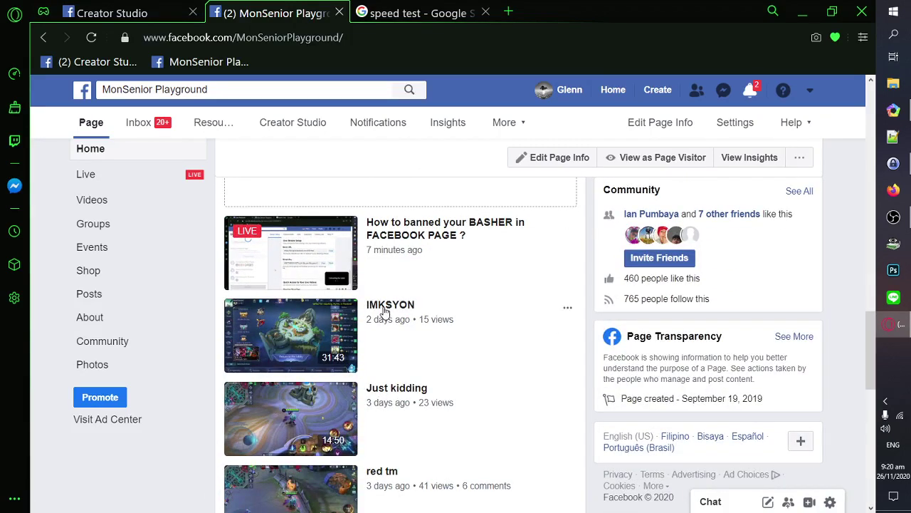
pyautogui.click(431, 290)
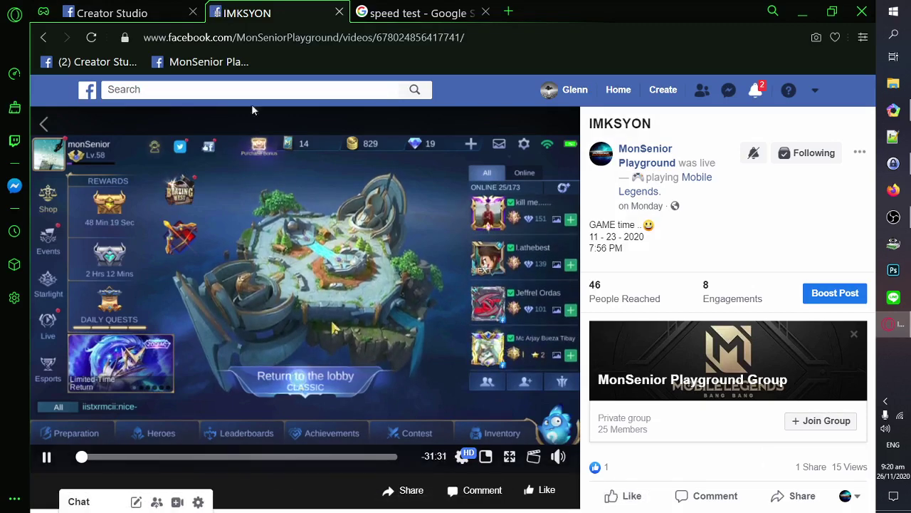
# Return to the MonSenior Playground home page and look over its Spotlight, Shop and Videos sections
pyautogui.click(202, 62)
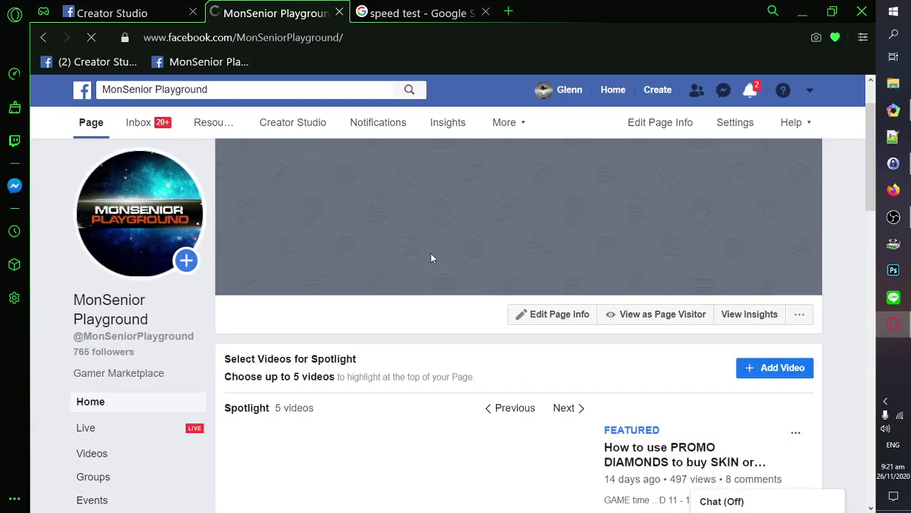
pyautogui.scroll(-2, 431, 253)
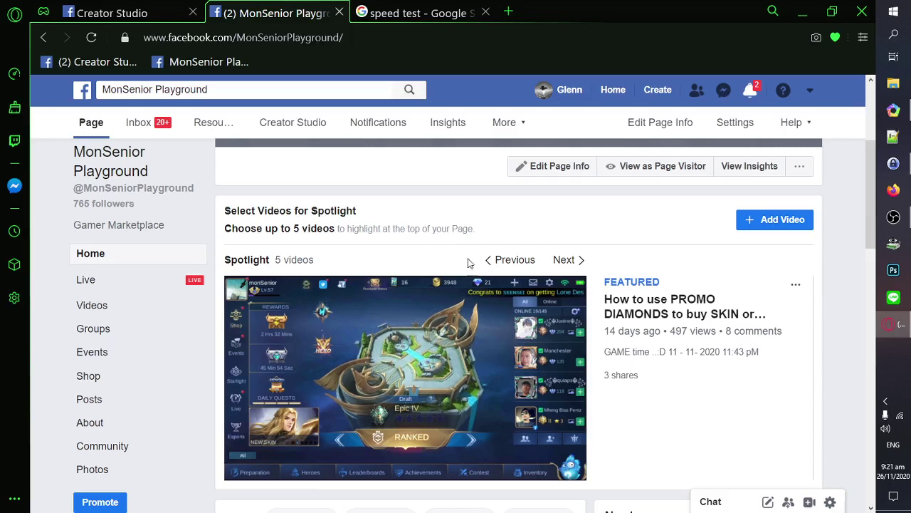
pyautogui.moveTo(488, 285)
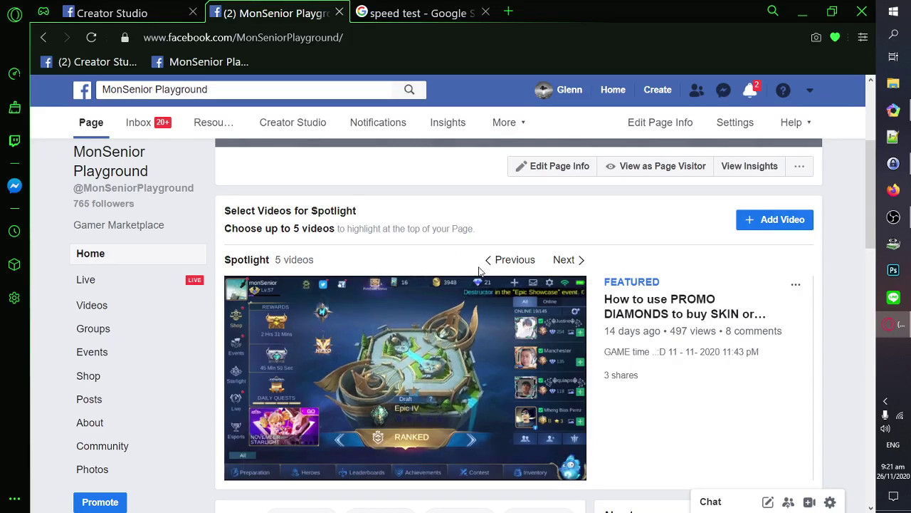
pyautogui.scroll(-1, 450, 268)
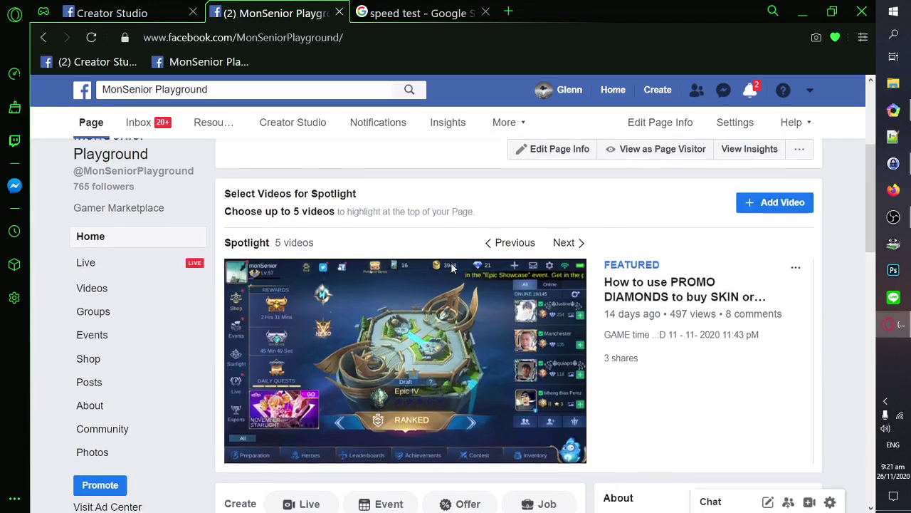
pyautogui.scroll(-5, 451, 269)
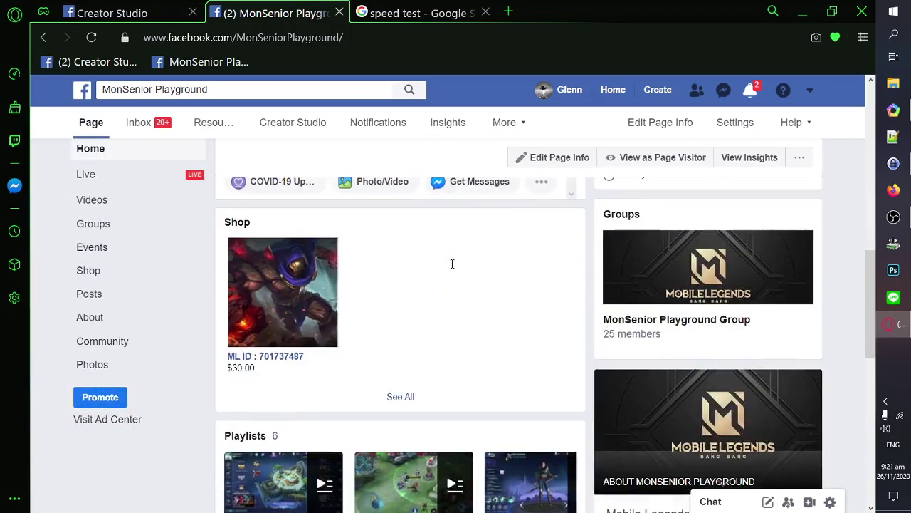
pyautogui.scroll(4, 452, 268)
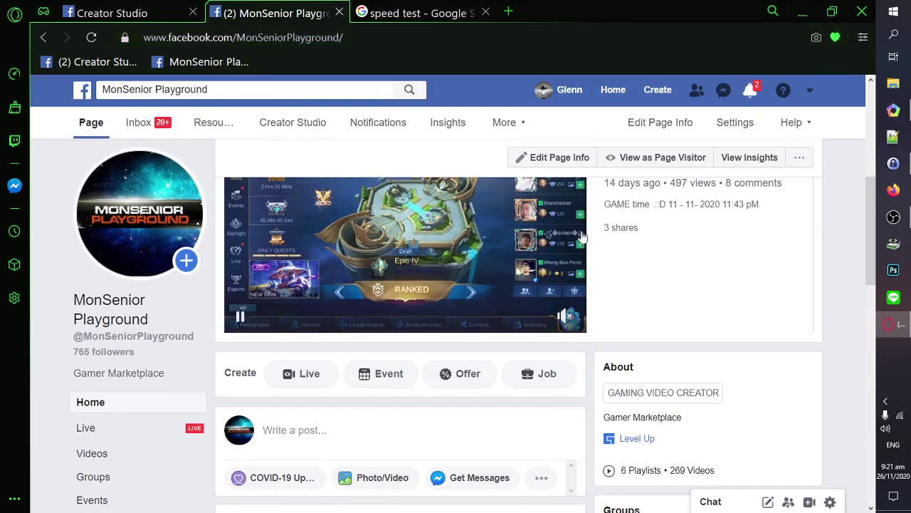
pyautogui.scroll(1, 582, 237)
pyautogui.scroll(-13, 580, 237)
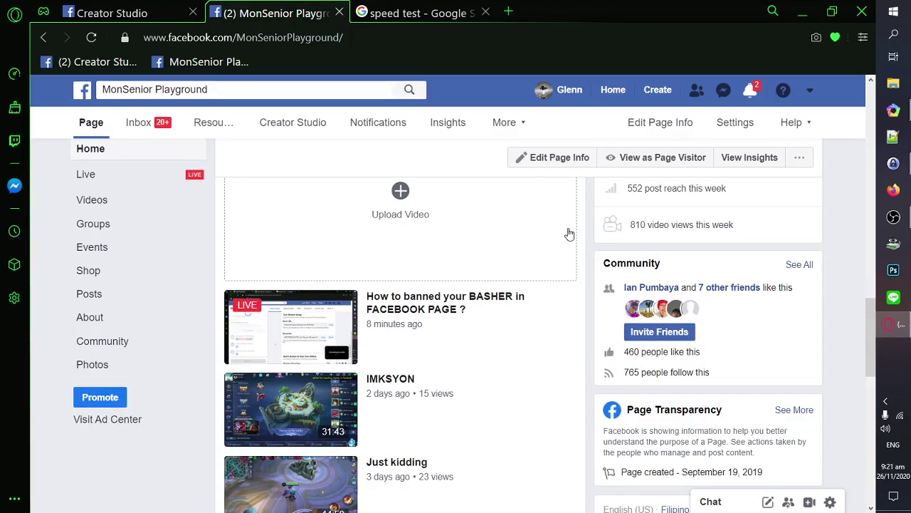
pyautogui.scroll(1, 570, 233)
pyautogui.scroll(-1, 570, 233)
pyautogui.scroll(1, 565, 212)
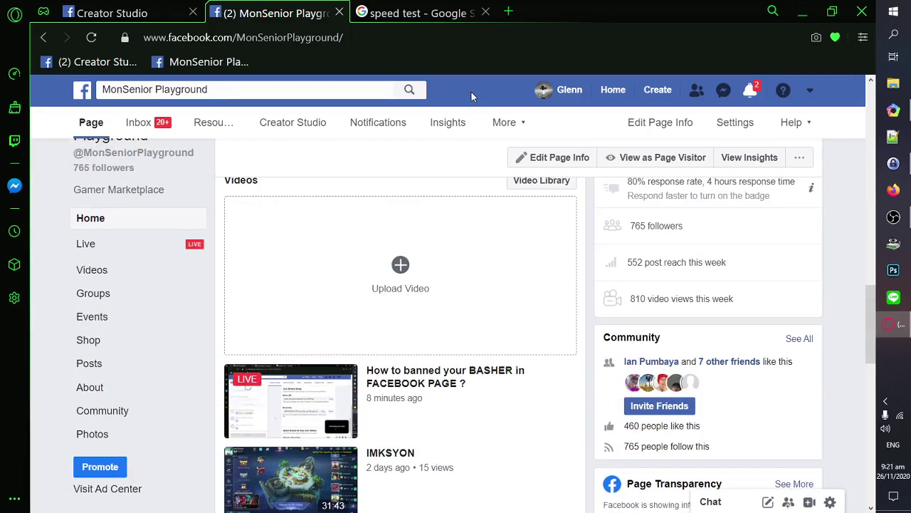
# Switch to the Creator Studio Live Dashboard and end the current live stream
pyautogui.click(150, 12)
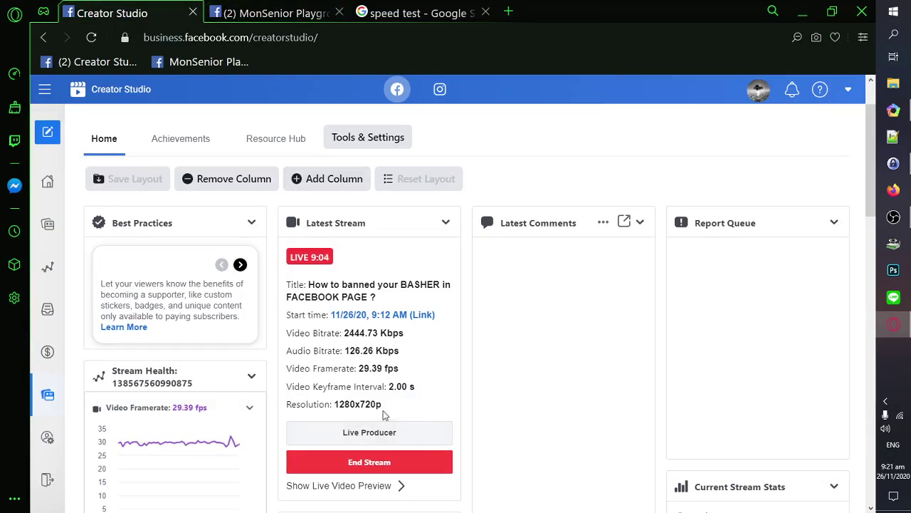
pyautogui.click(385, 463)
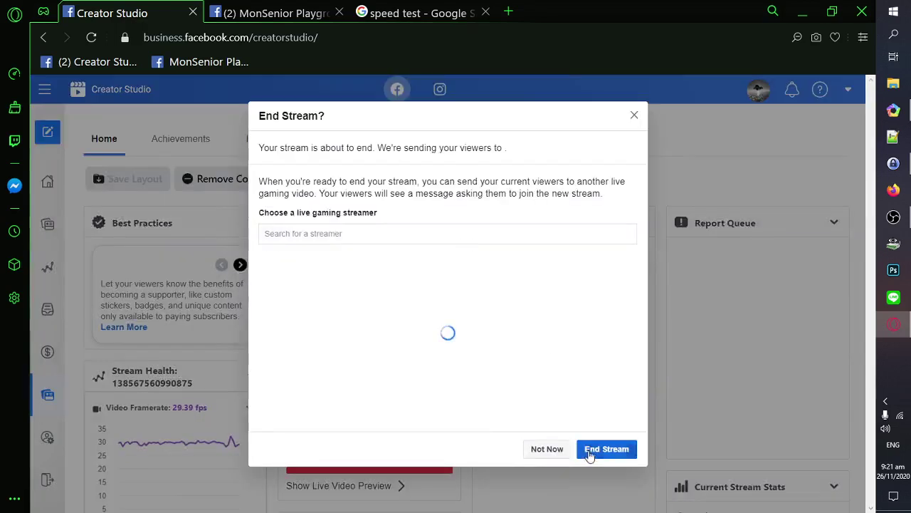